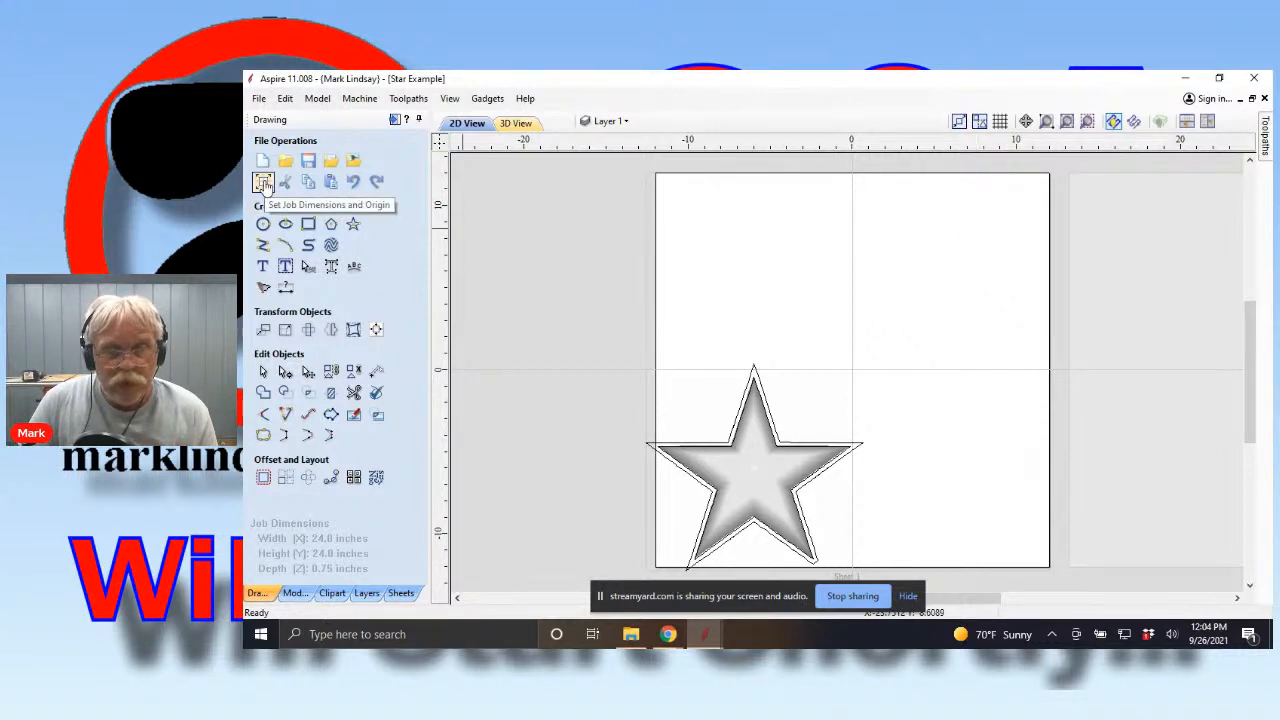
# Set the job size to 12 inches wide and 12 inches high in the job setup
pyautogui.click(263, 181)
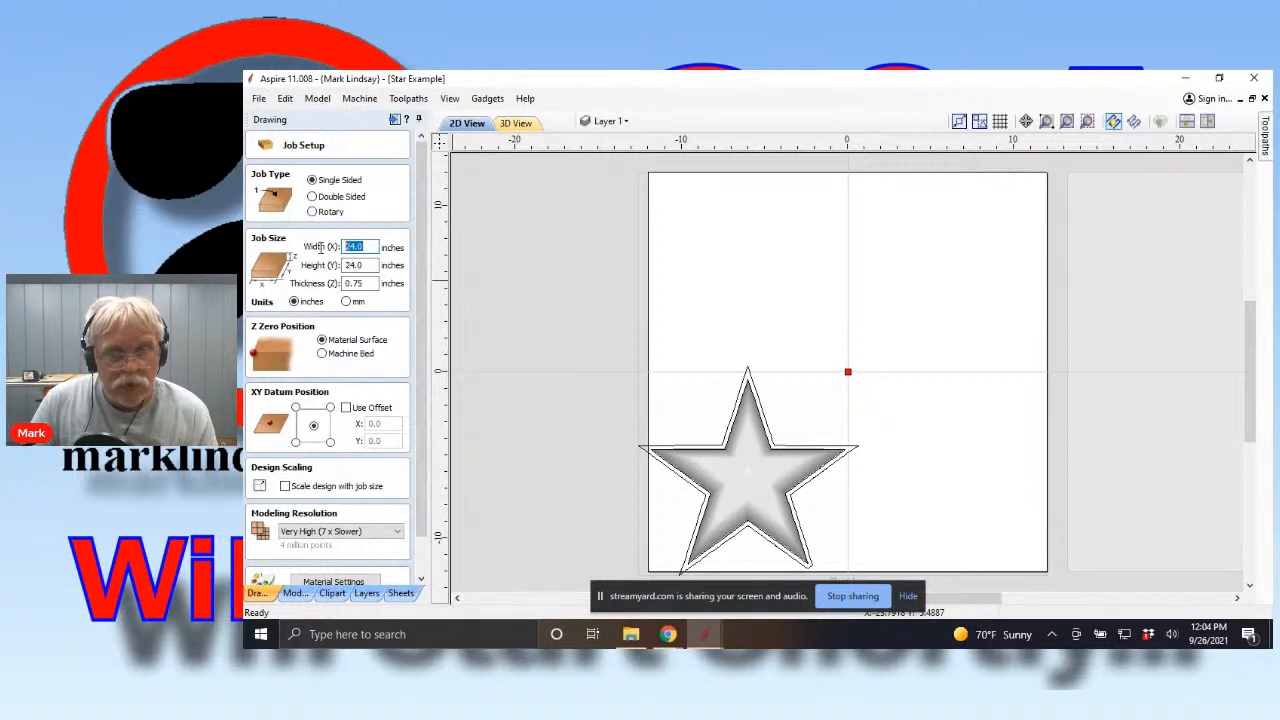
pyautogui.write('12')
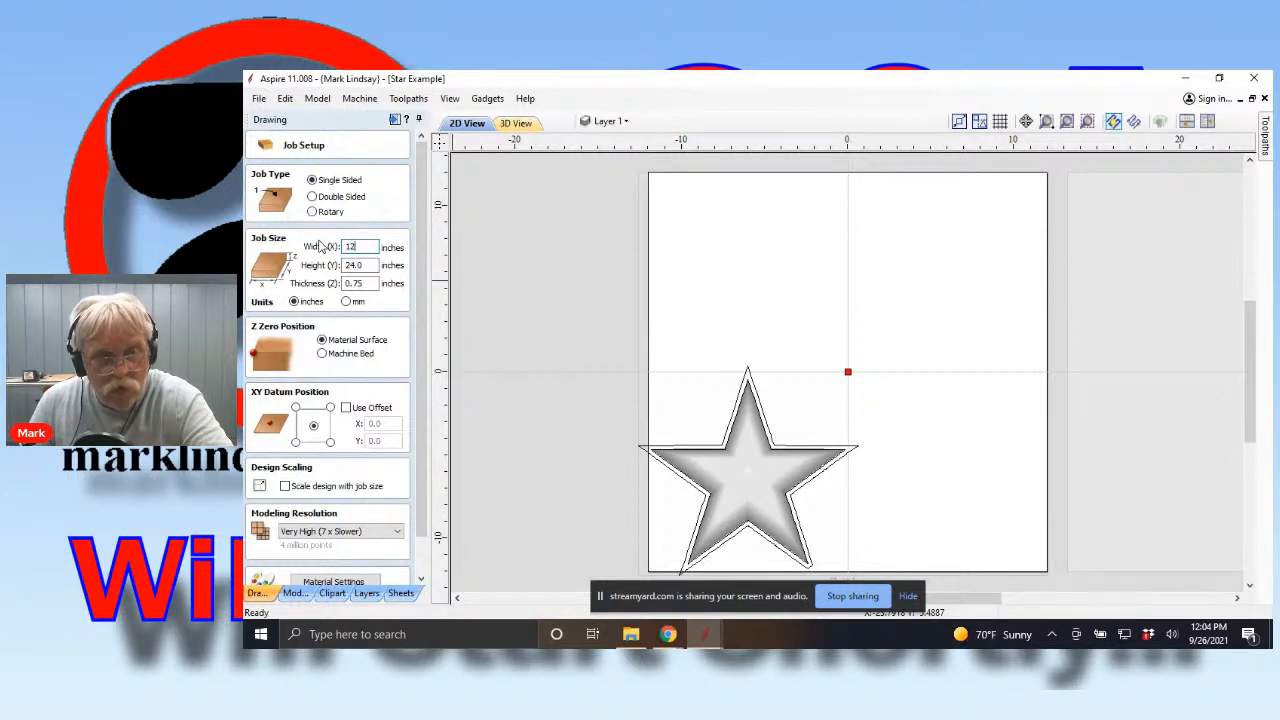
pyautogui.moveTo(367, 266); pyautogui.dragTo(318, 270)
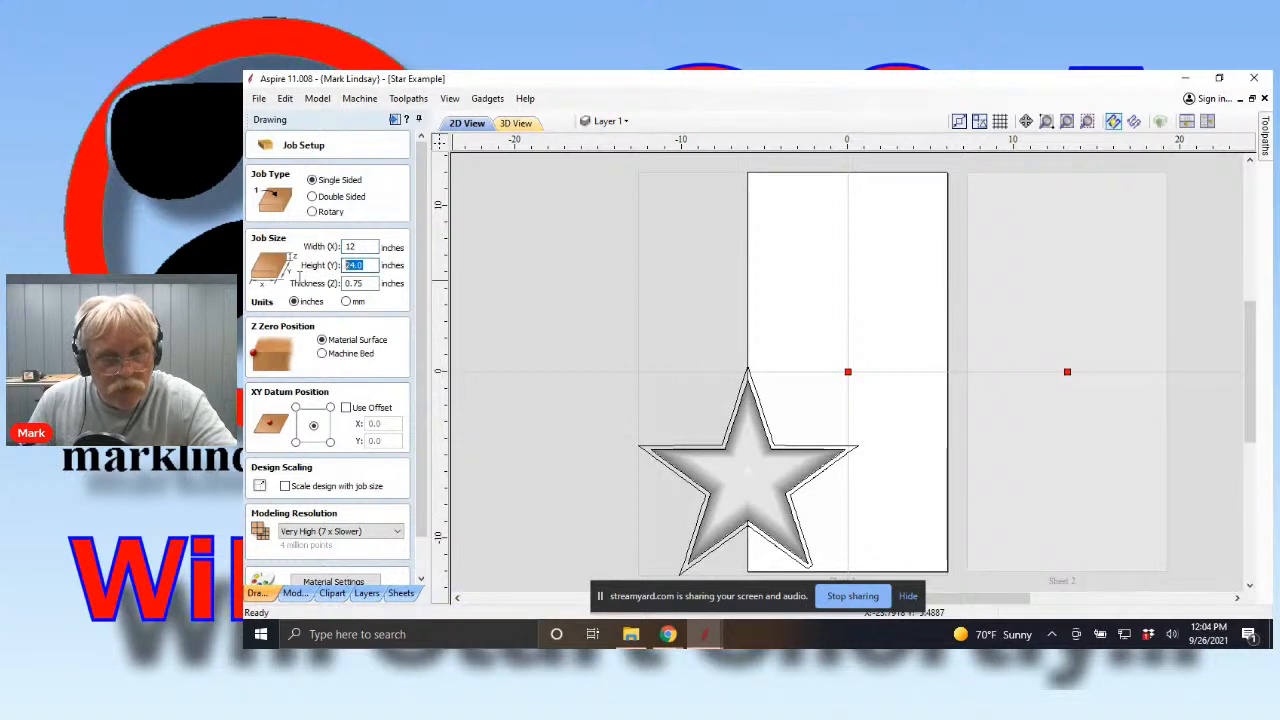
pyautogui.write('12')
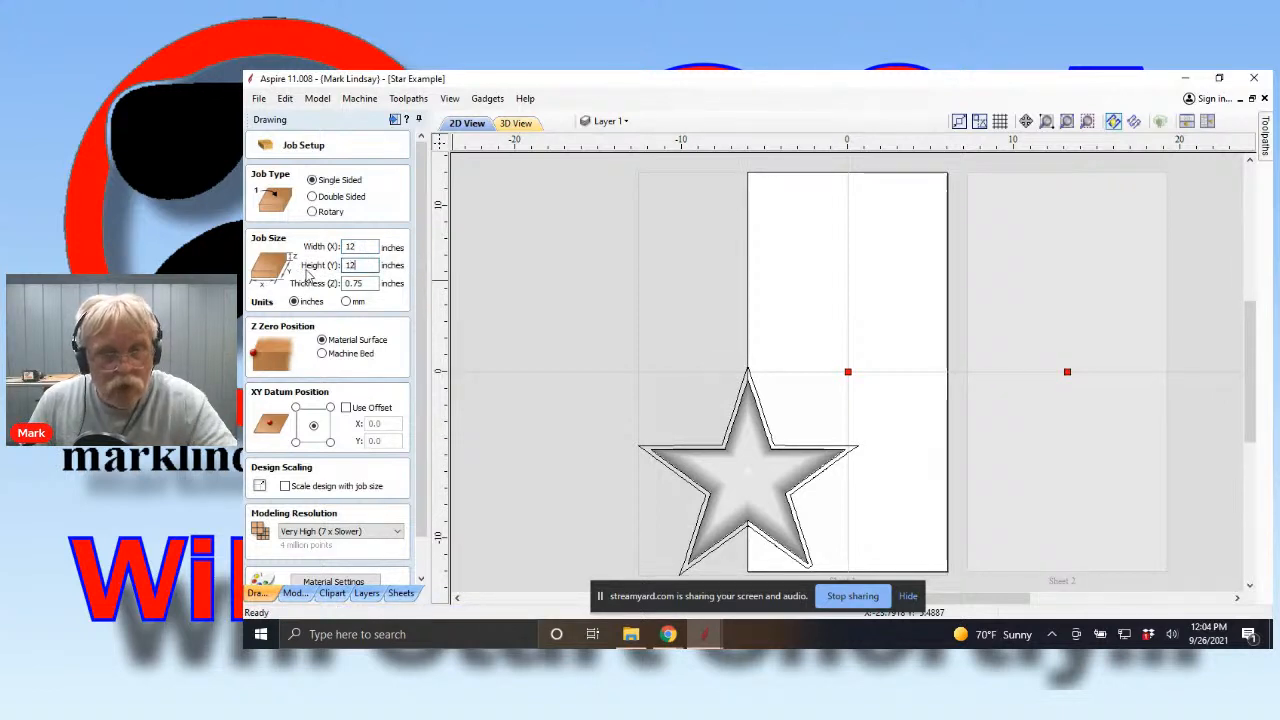
pyautogui.click(395, 363)
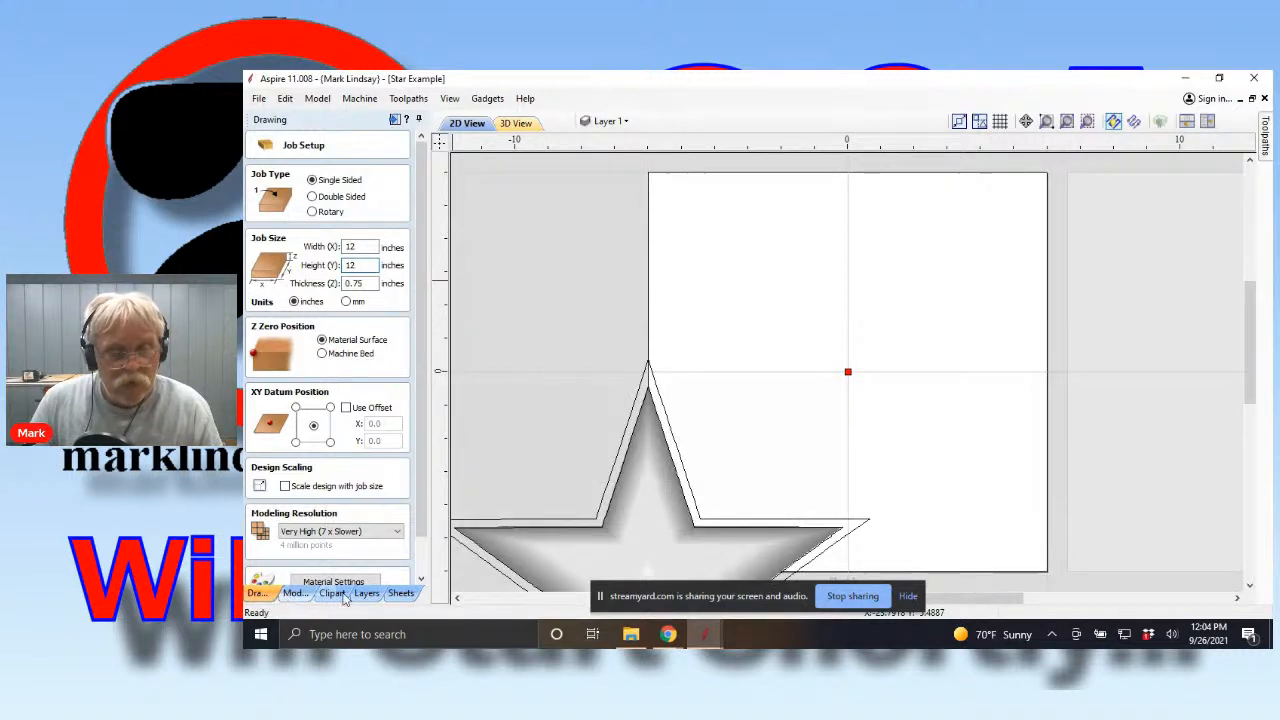
pyautogui.scroll(-2, 357, 443)
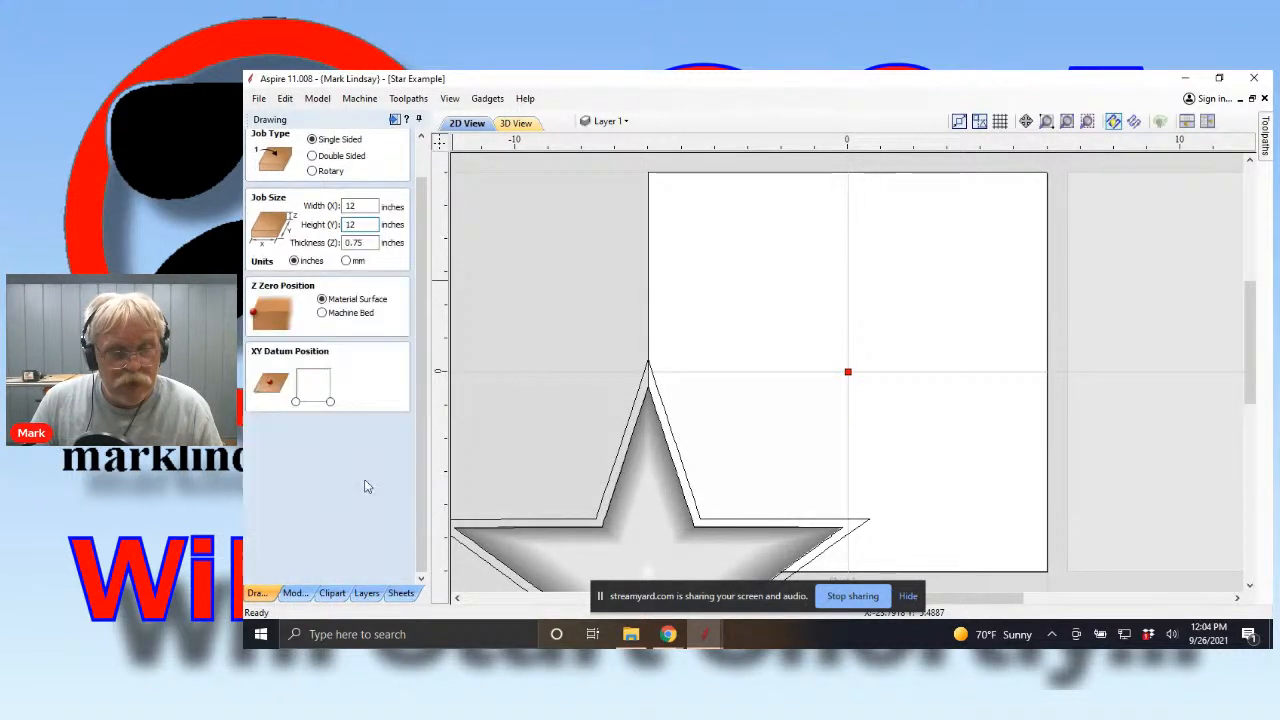
pyautogui.click(272, 575)
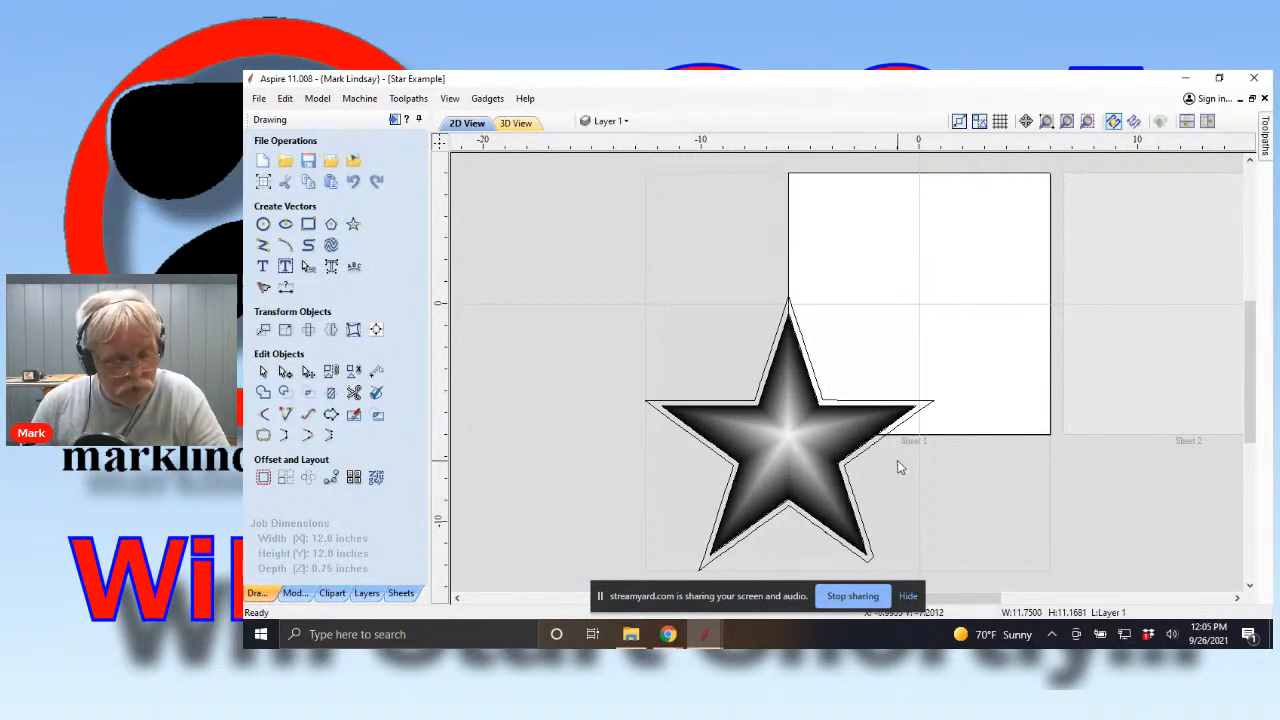
# Select the star component together with its outline vectors and center them in the material
pyautogui.moveTo(906, 462); pyautogui.dragTo(834, 470)
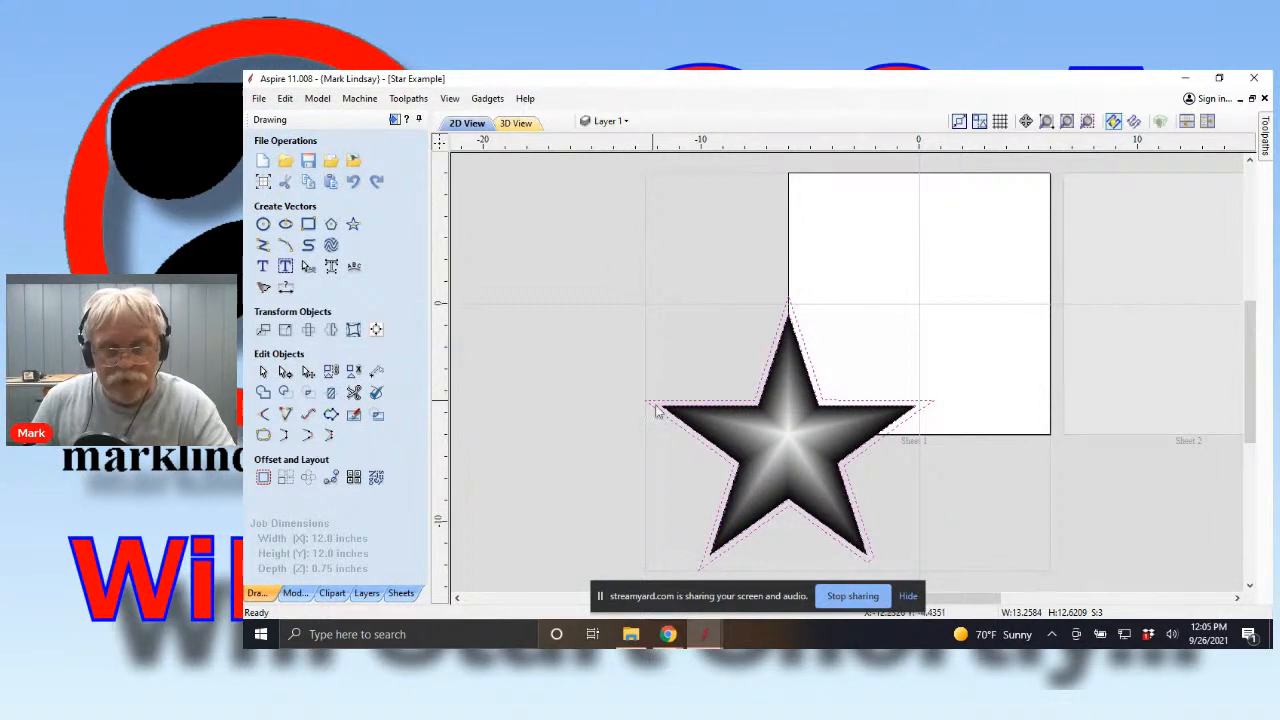
pyautogui.click(377, 331)
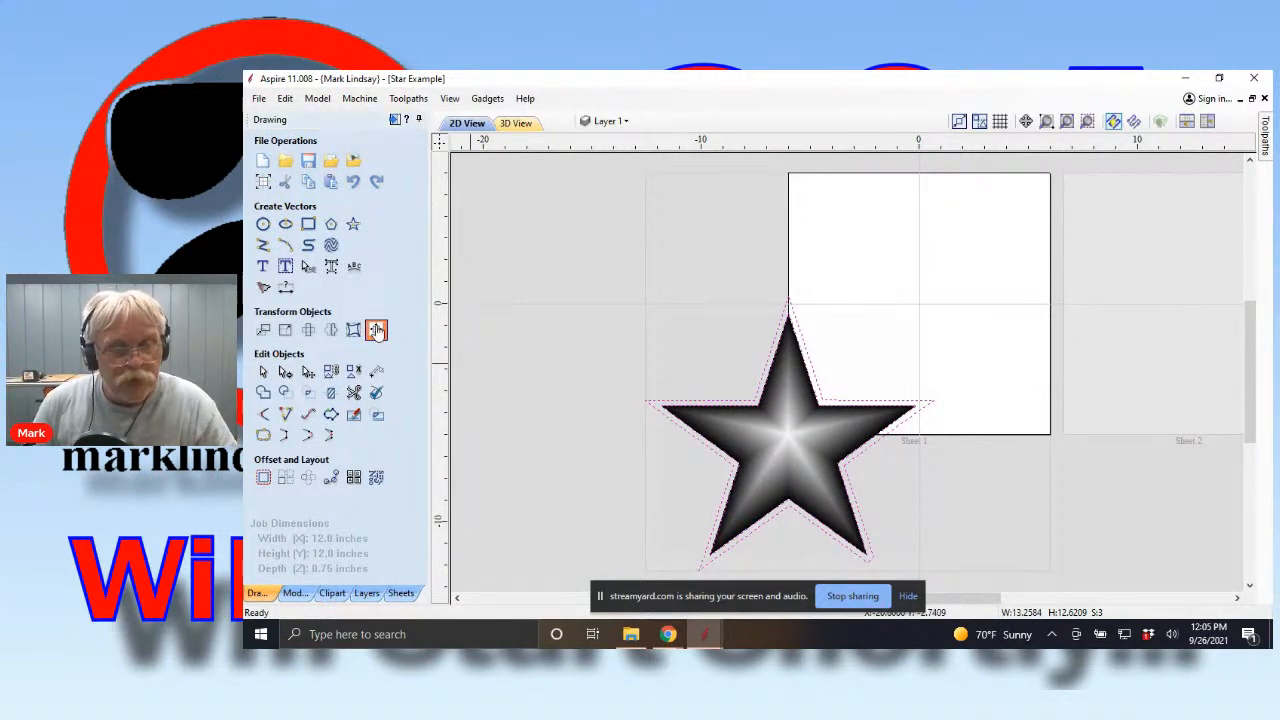
pyautogui.click(338, 200)
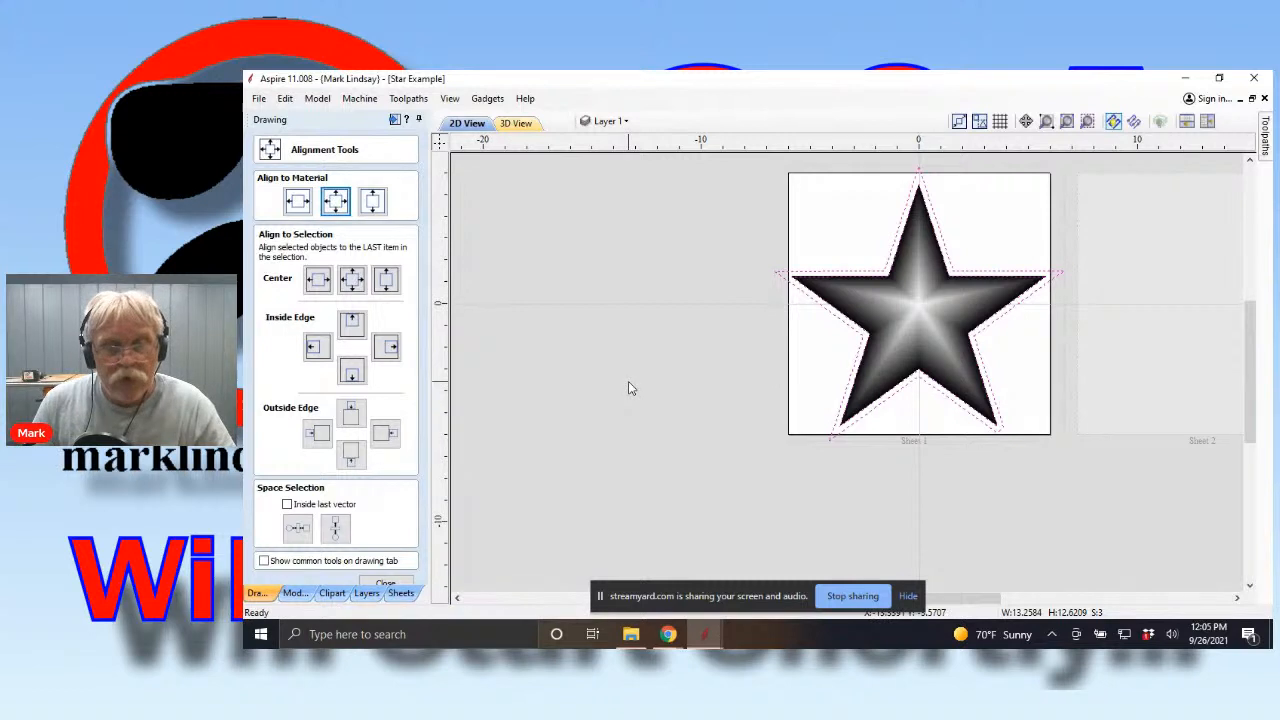
pyautogui.click(691, 369)
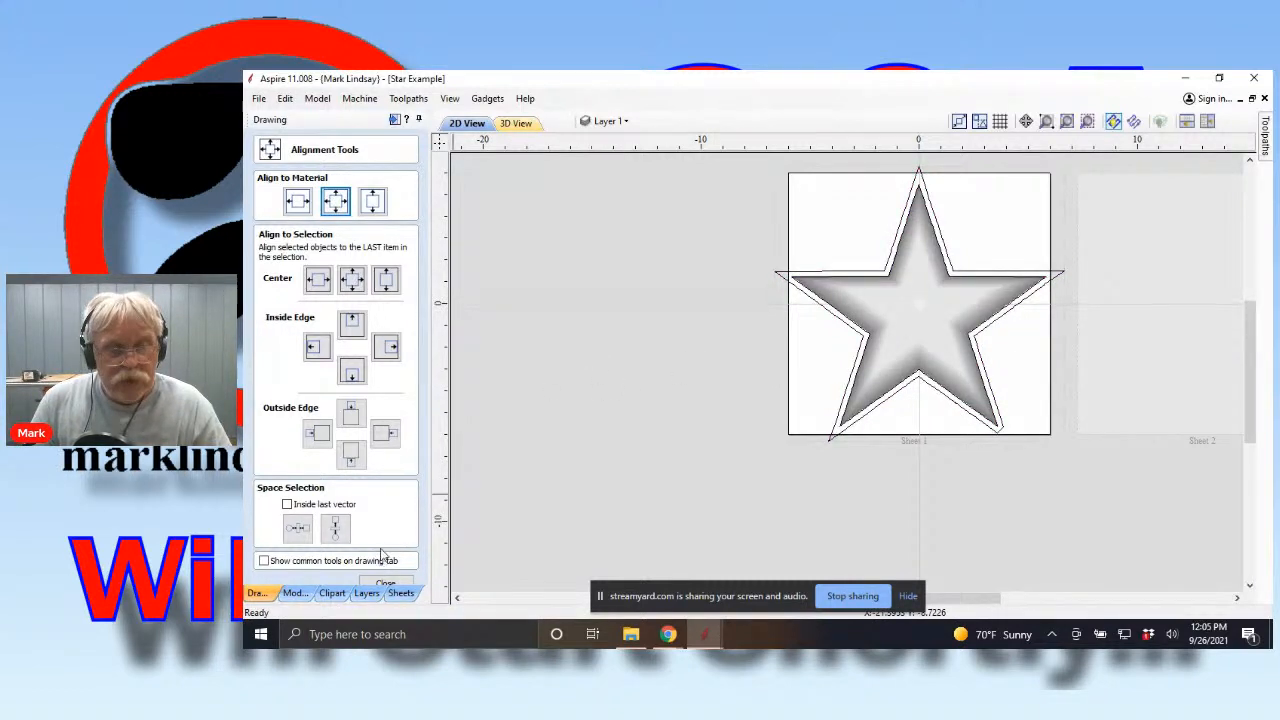
pyautogui.click(385, 585)
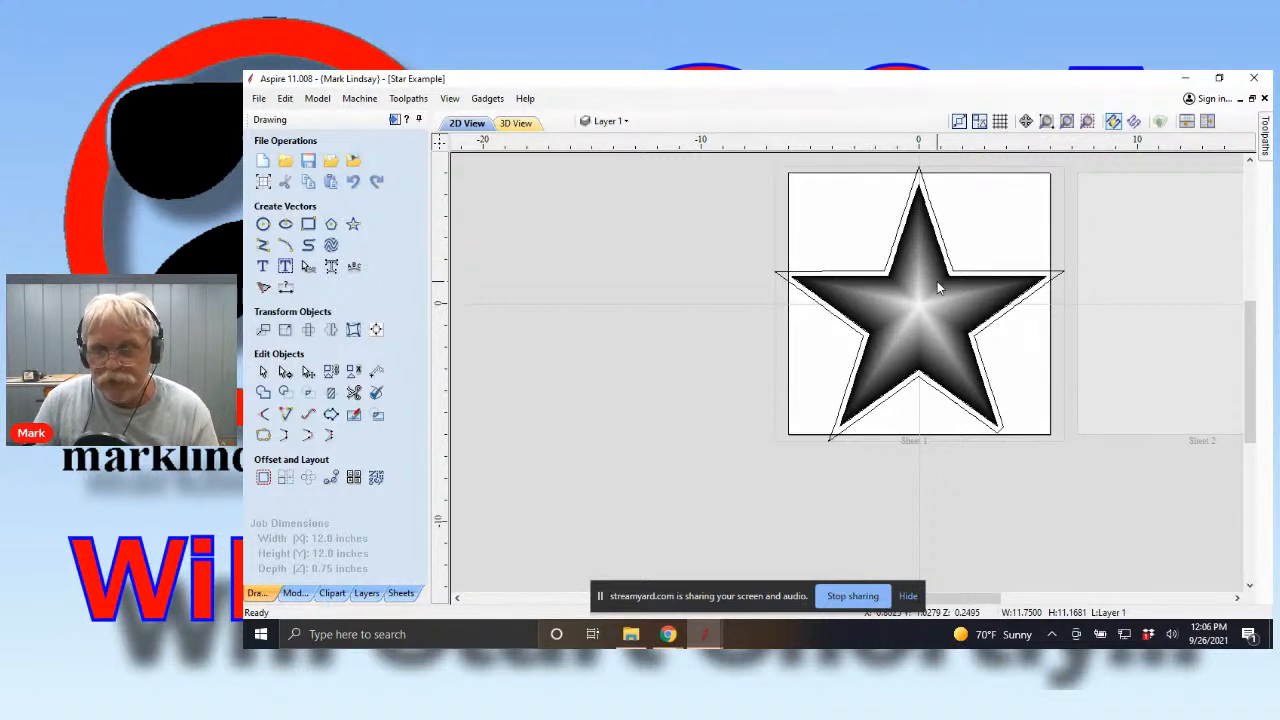
# Recalculate all toolpaths for the resized job and repositioned star
pyautogui.click(394, 120)
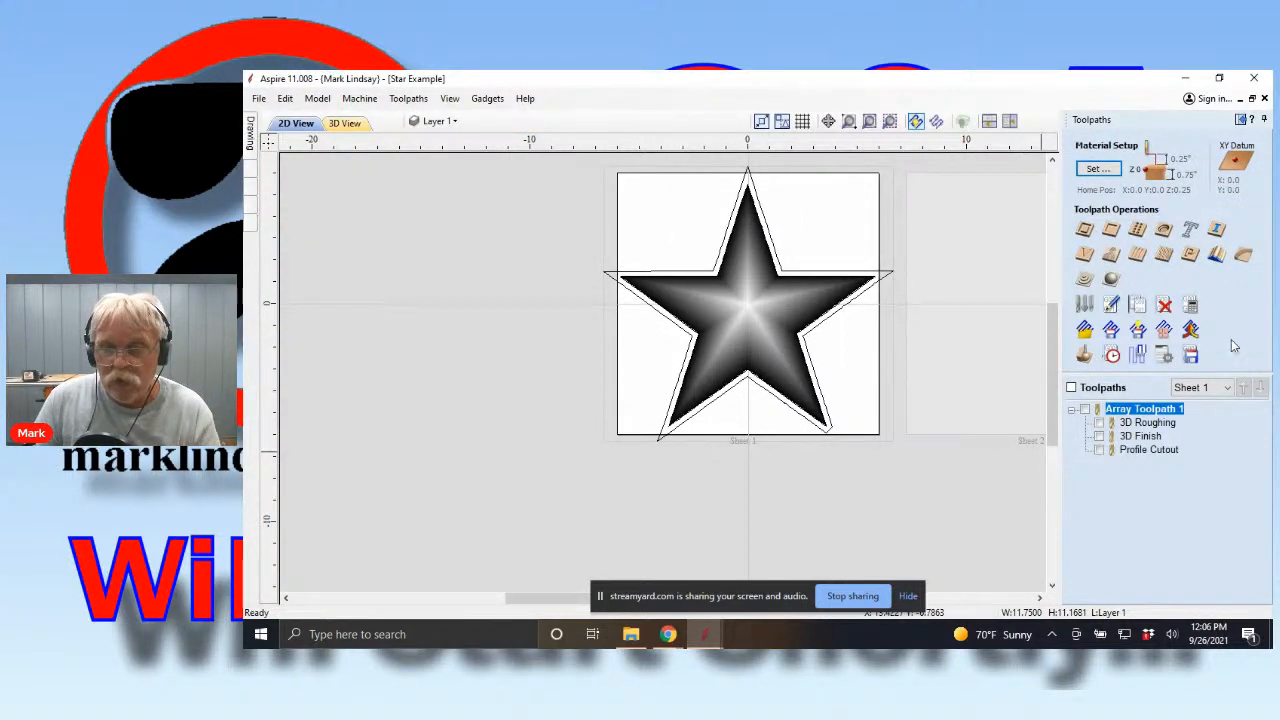
pyautogui.click(1190, 306)
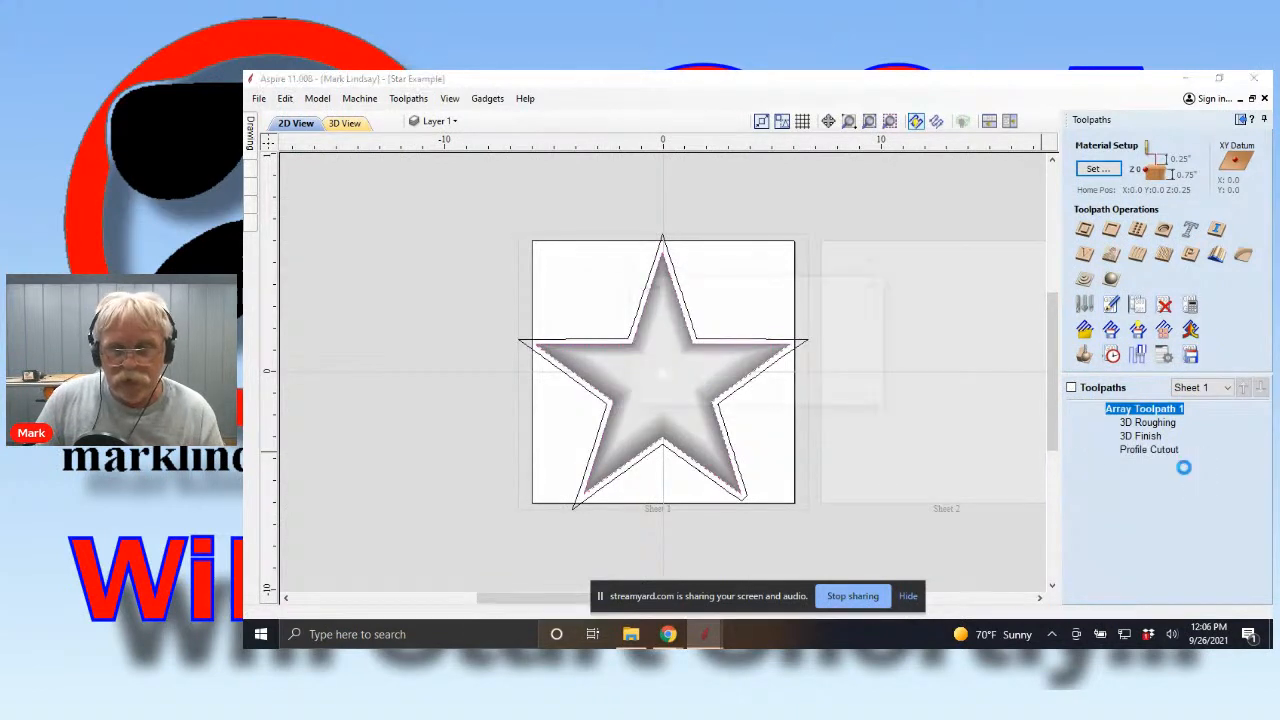
pyautogui.click(766, 391)
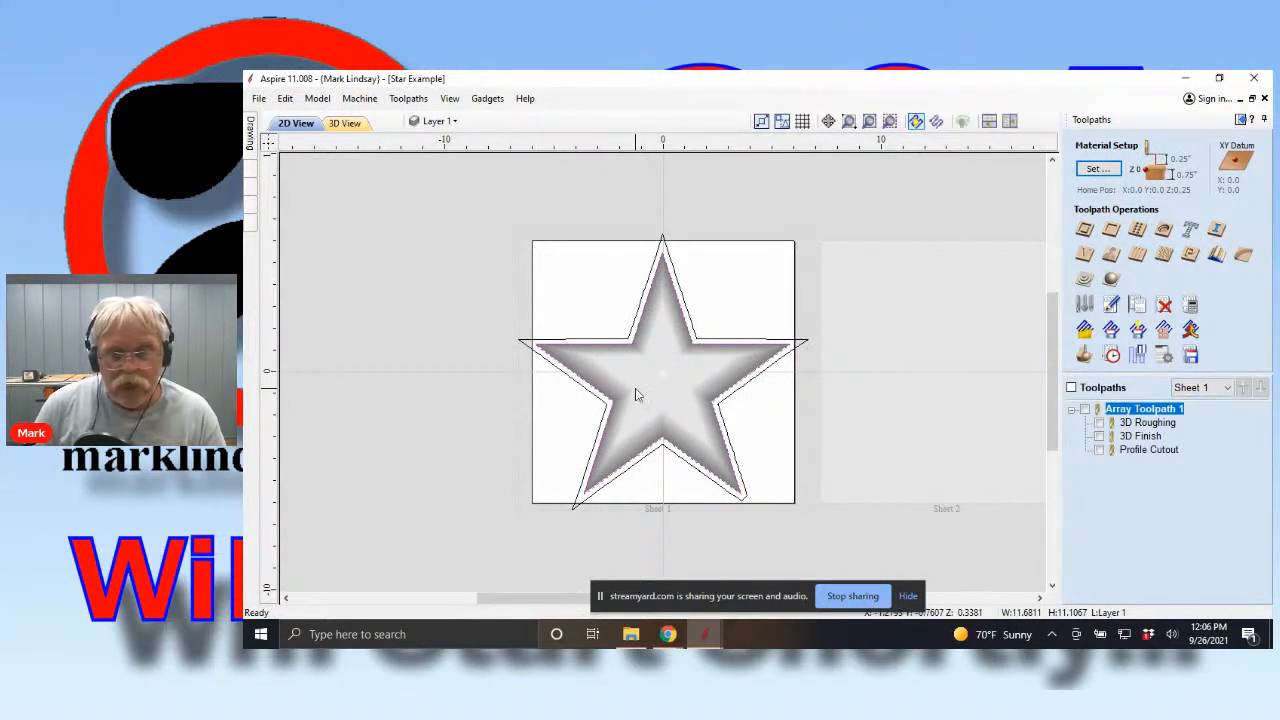
# Show Array Toolpath 1 in the toolpath preview and examine how the arrayed stars lie relative to the material block
pyautogui.click(1086, 357)
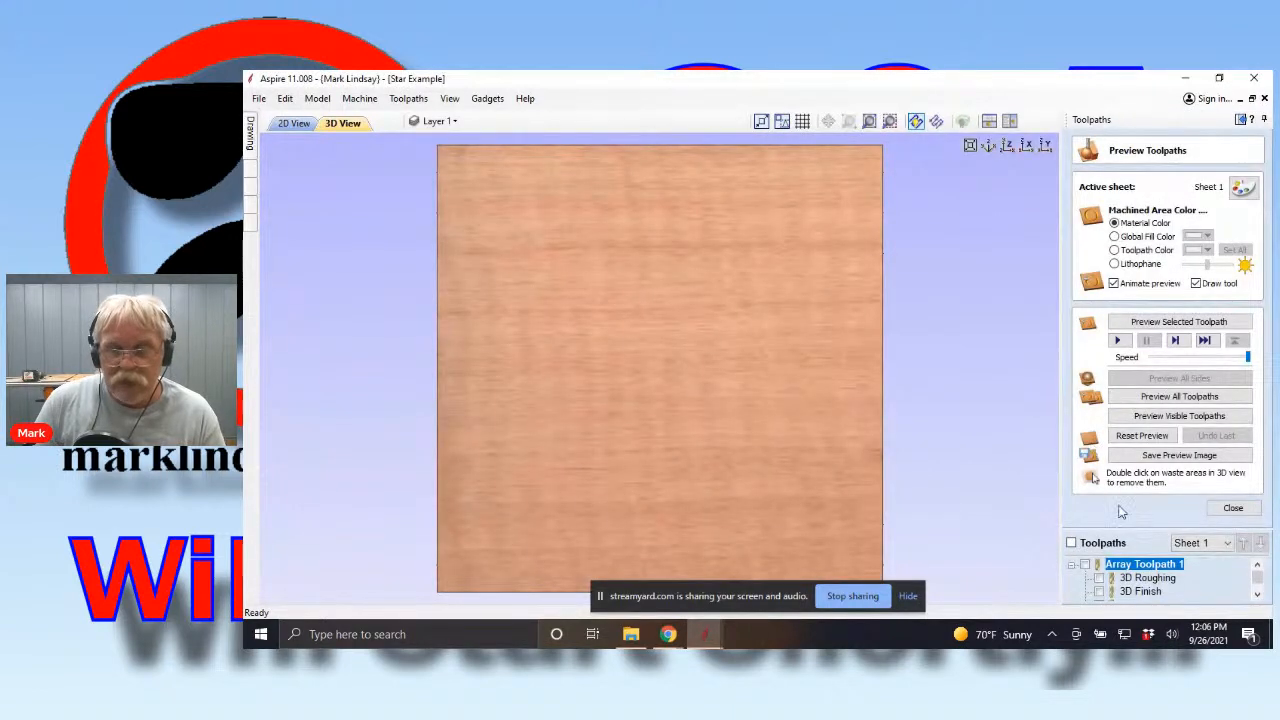
pyautogui.click(1084, 565)
pyautogui.scroll(-2, 955, 408)
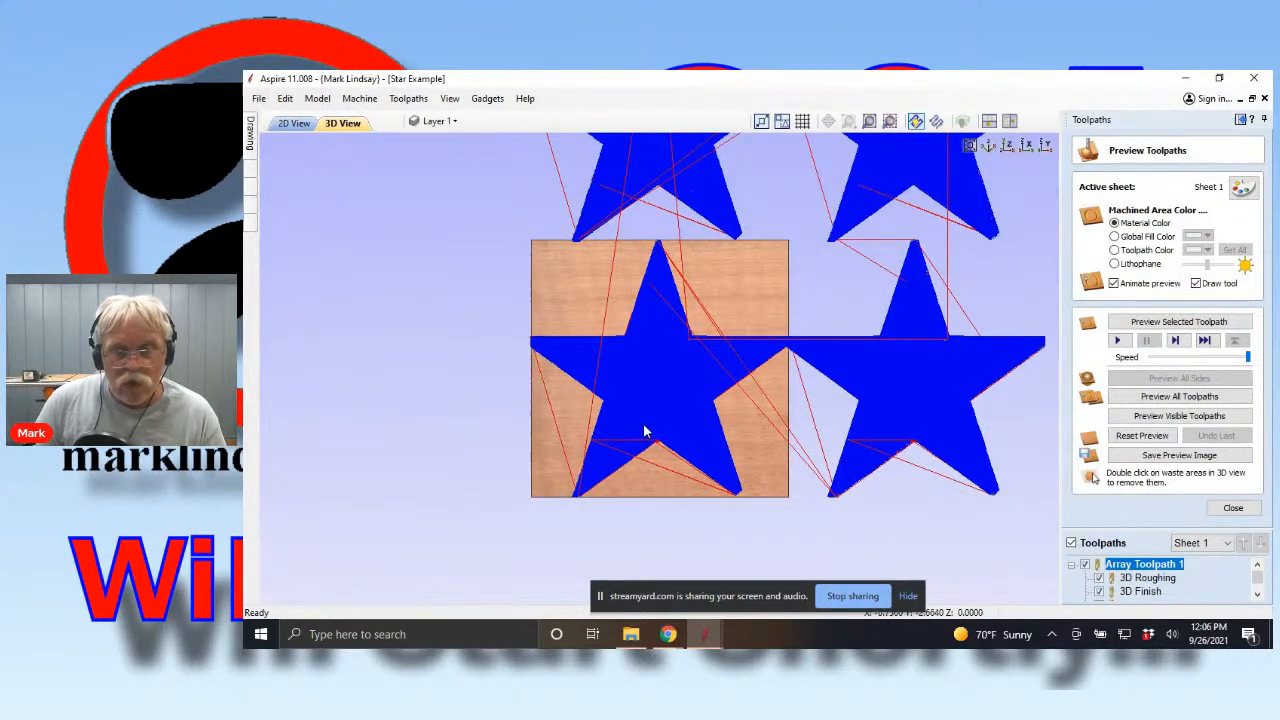
pyautogui.scroll(-2, 918, 442)
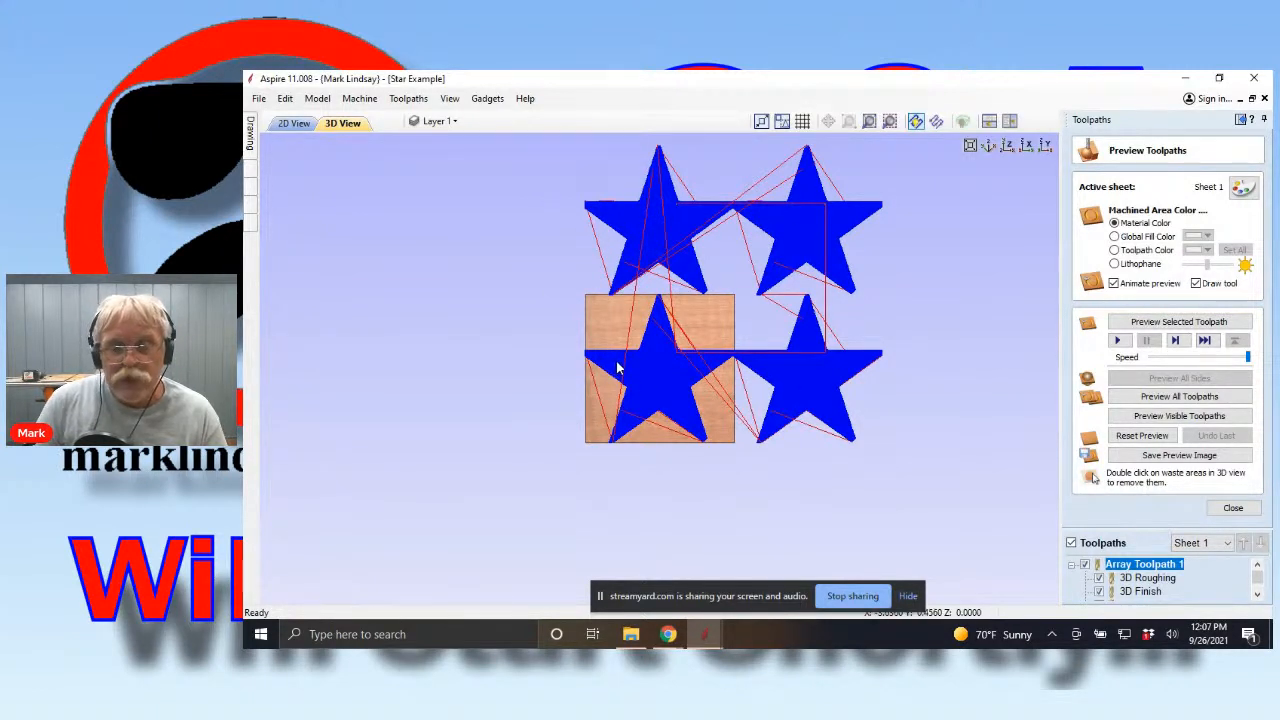
pyautogui.scroll(4, 620, 366)
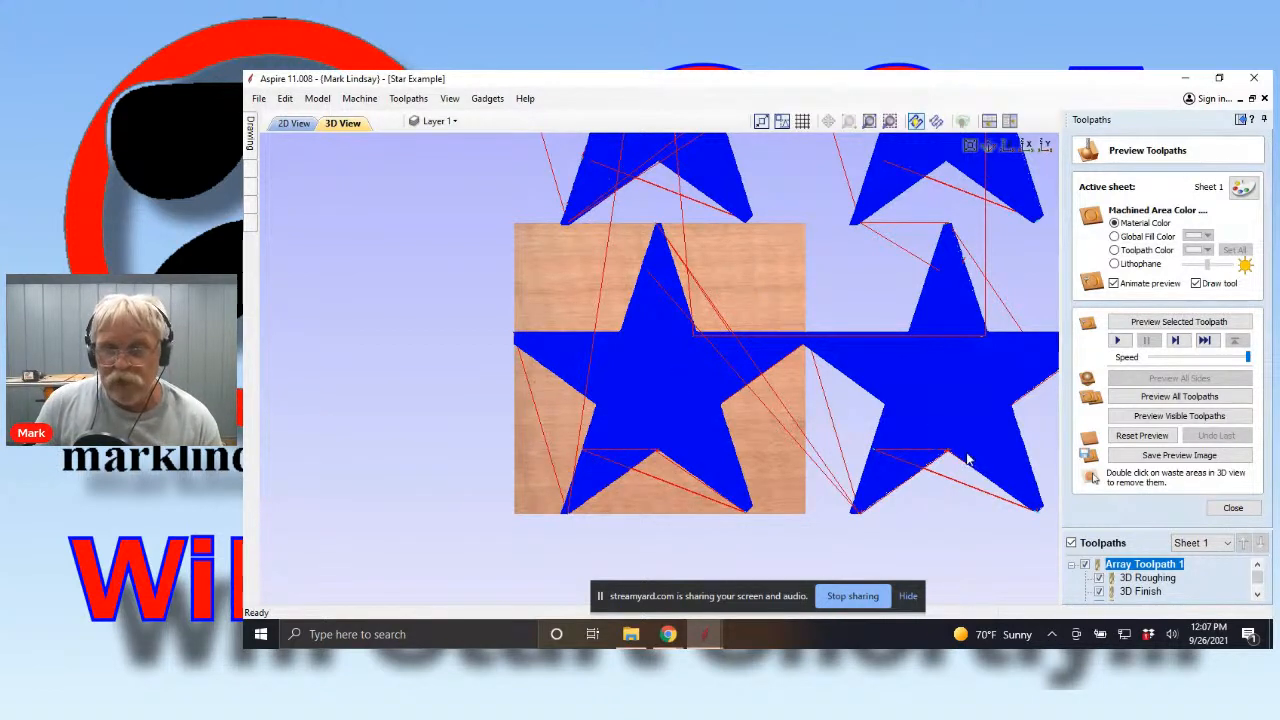
pyautogui.scroll(-2, 940, 430)
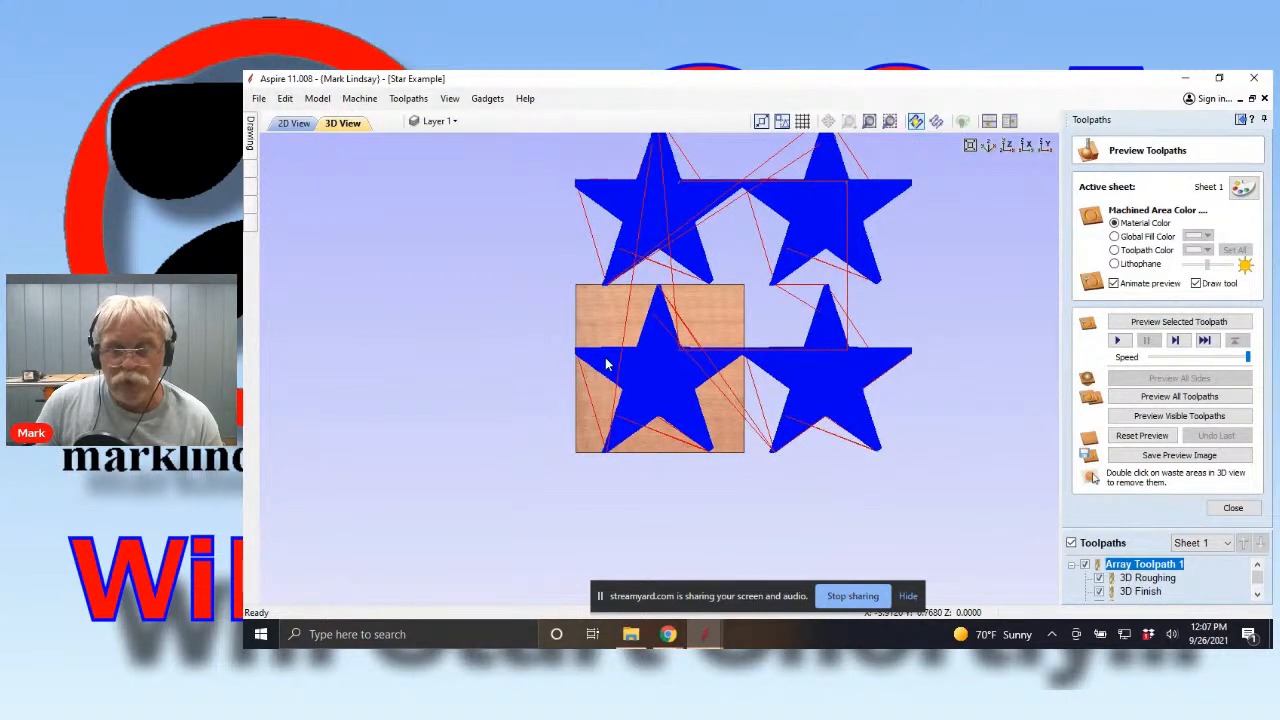
pyautogui.scroll(2, 612, 360)
pyautogui.scroll(1, 623, 357)
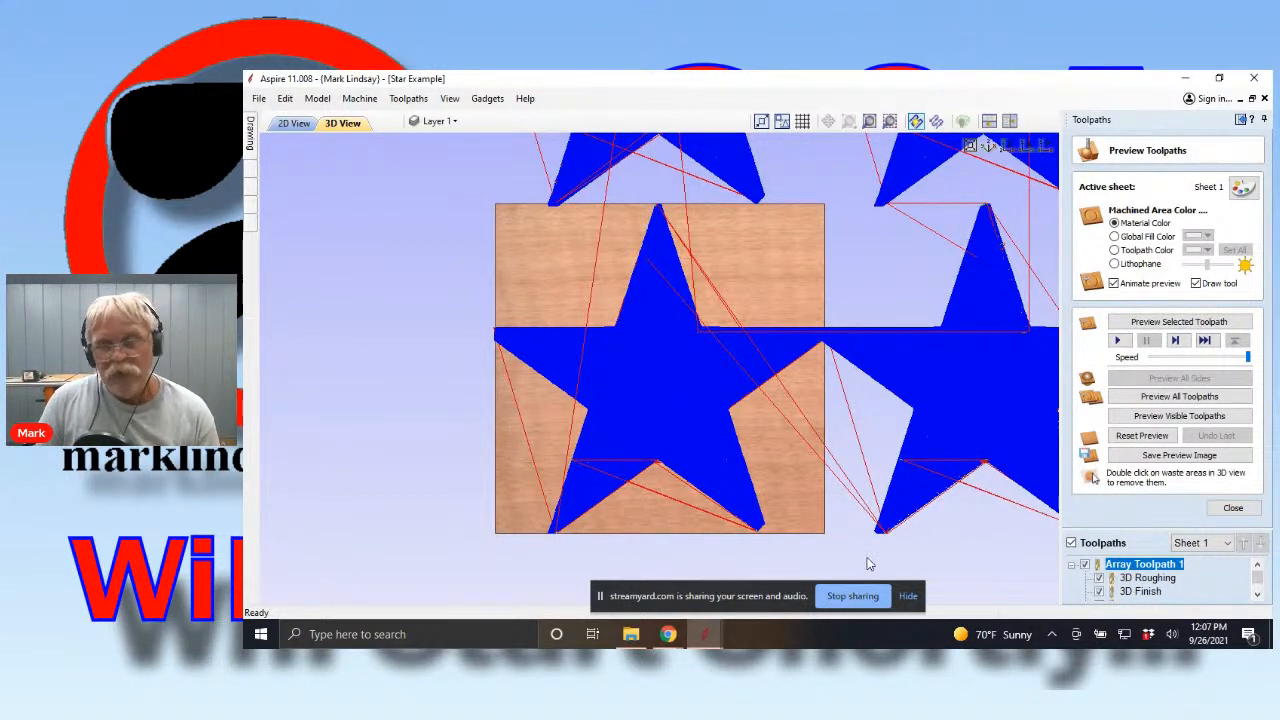
pyautogui.click(853, 598)
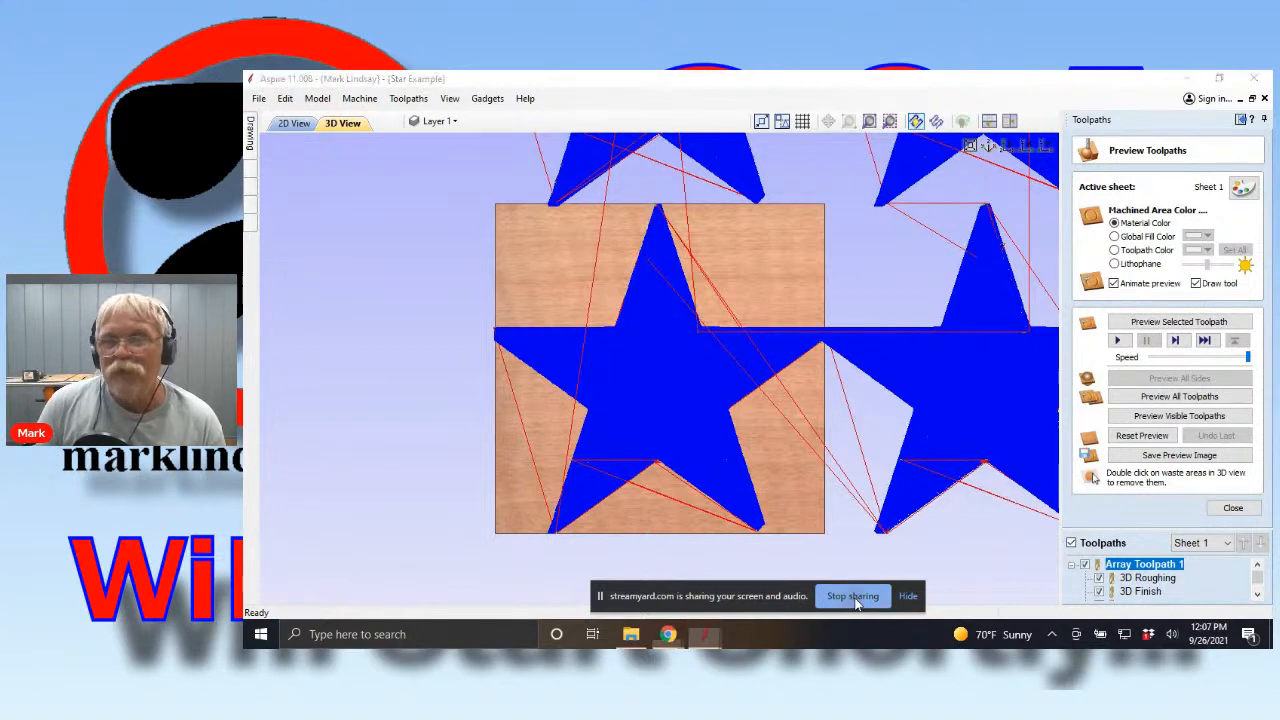
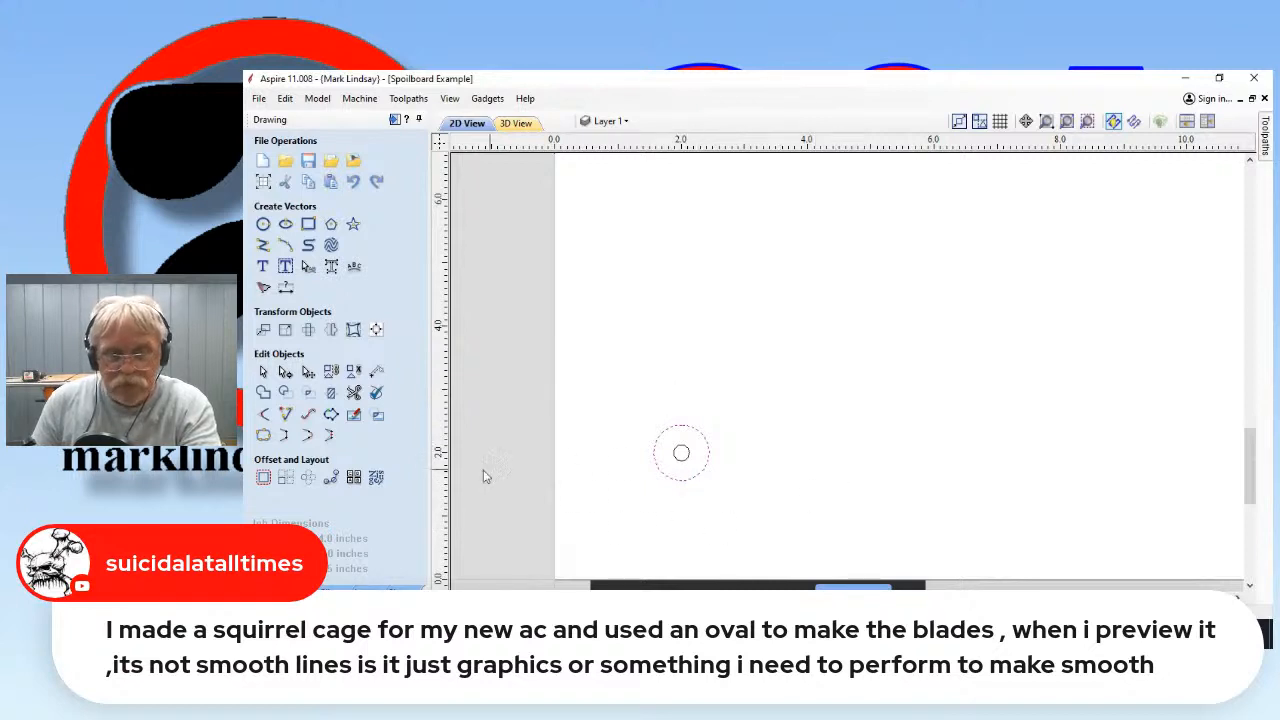
# Preview Bezier-curve and circular-arc fits of the outer circle with Fit Curves to Vectors
pyautogui.click(308, 416)
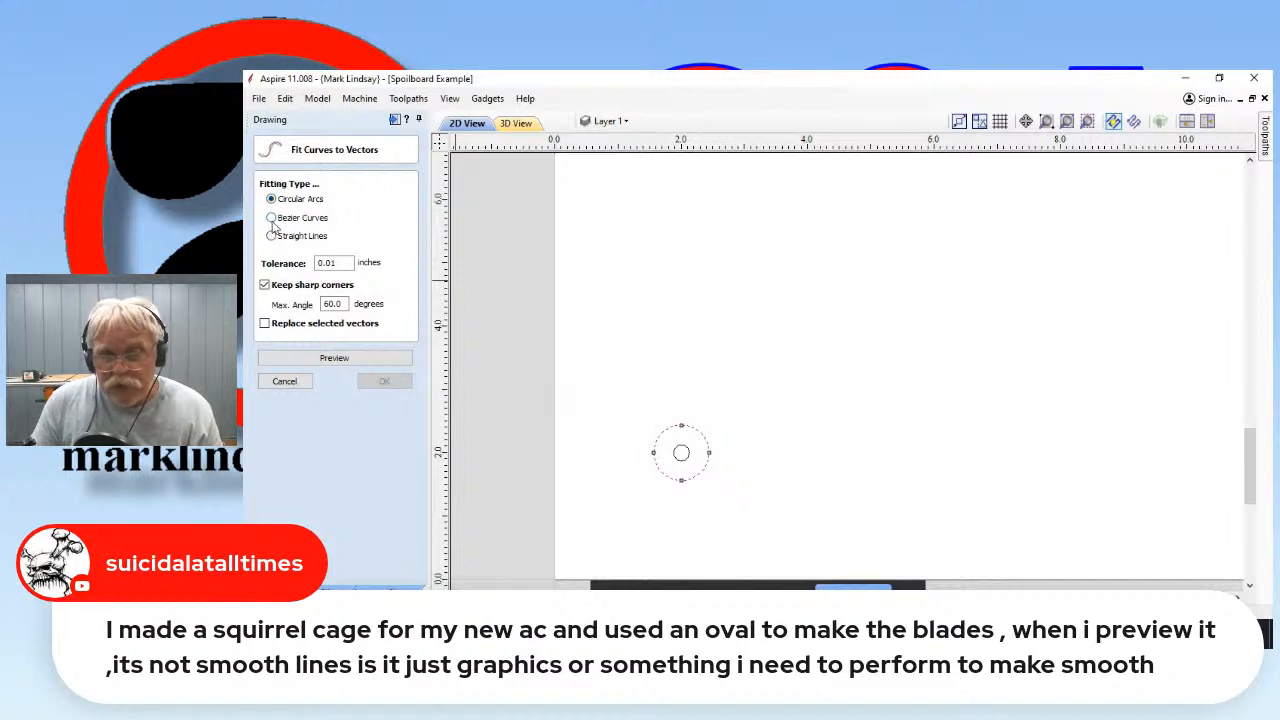
pyautogui.click(328, 357)
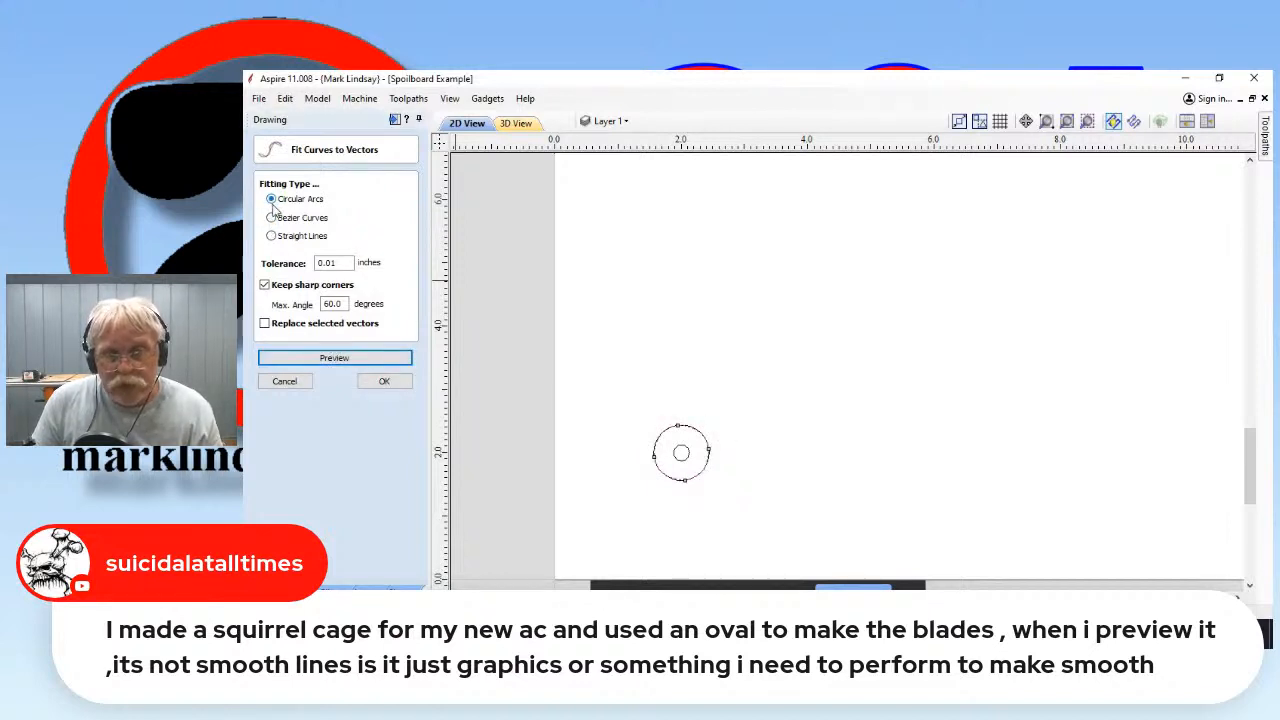
pyautogui.click(350, 358)
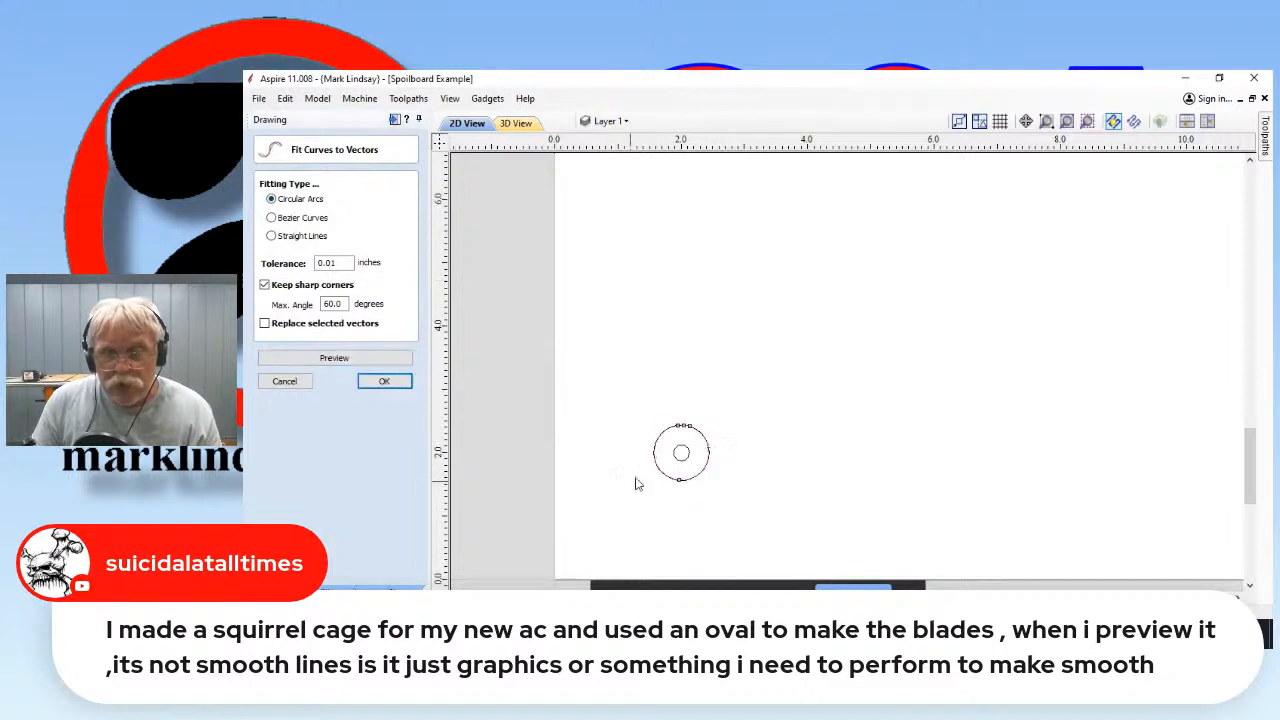
# Preview the outer circle fitted with straight lines to examine its node spacing
pyautogui.click(271, 235)
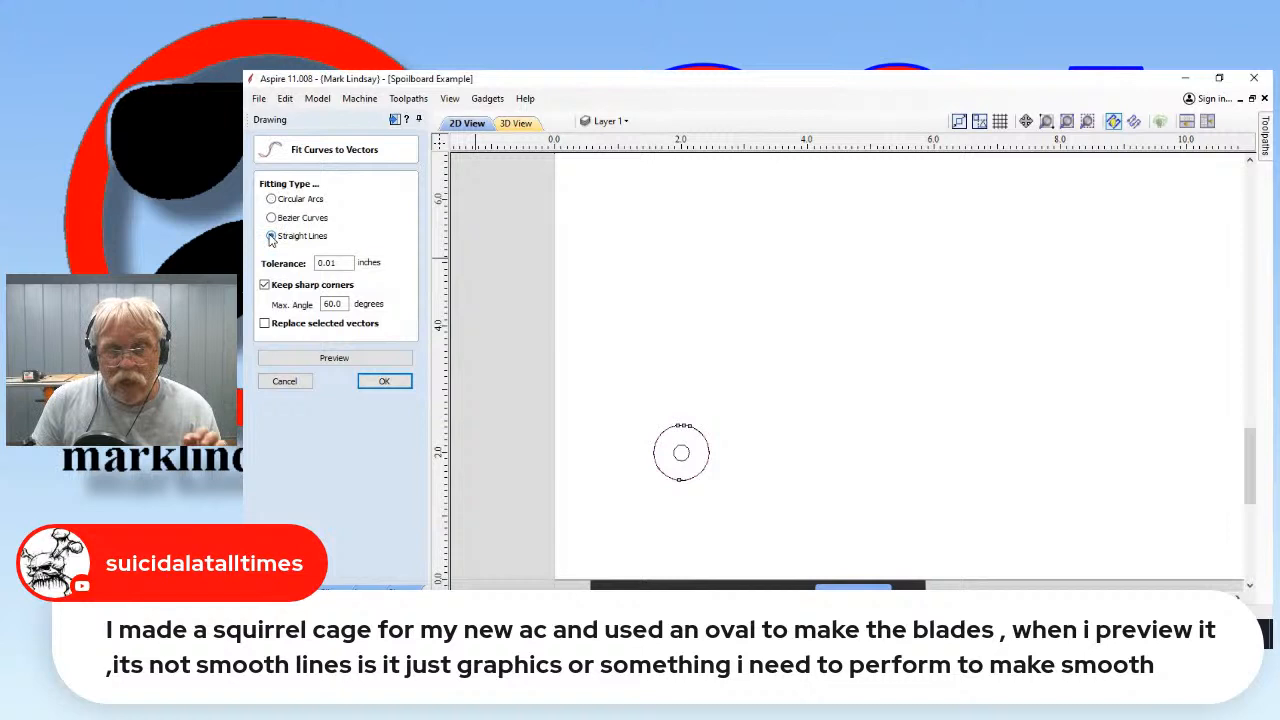
pyautogui.click(343, 361)
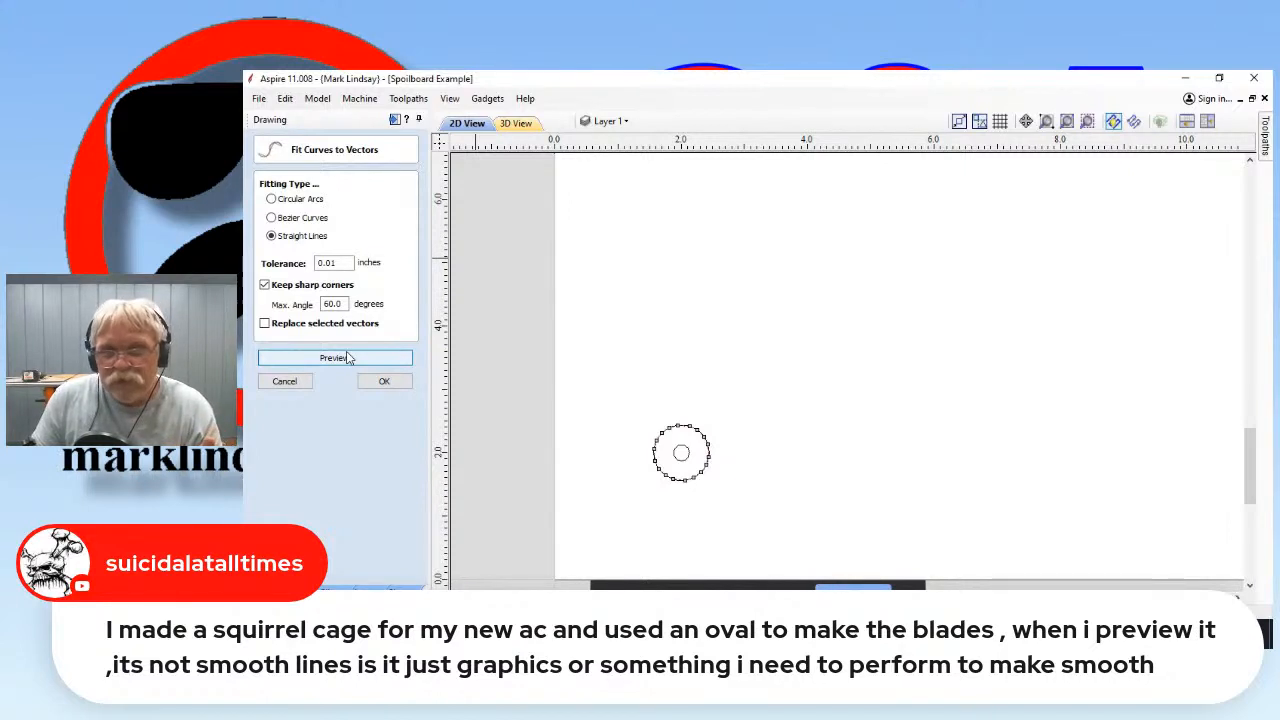
pyautogui.click(348, 358)
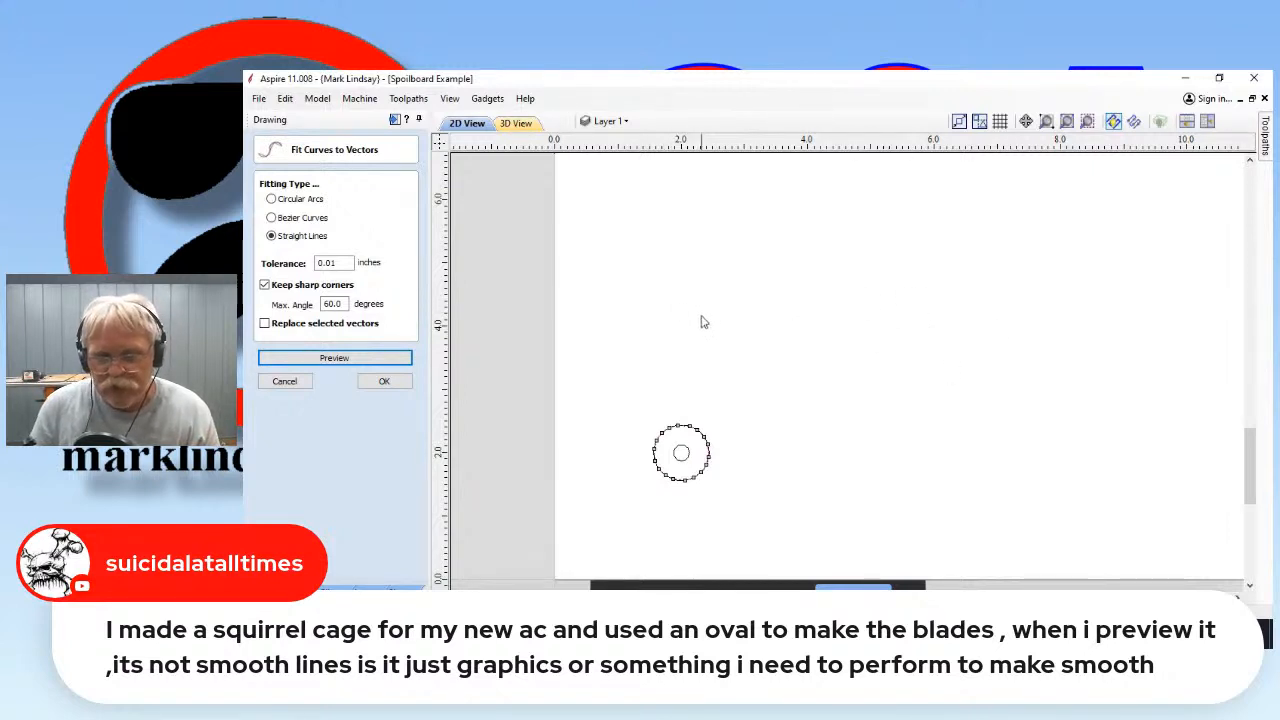
# Preview the Bezier-curve fit of the outer circle again, cancel the curve fitting and deselect the circle
pyautogui.click(272, 219)
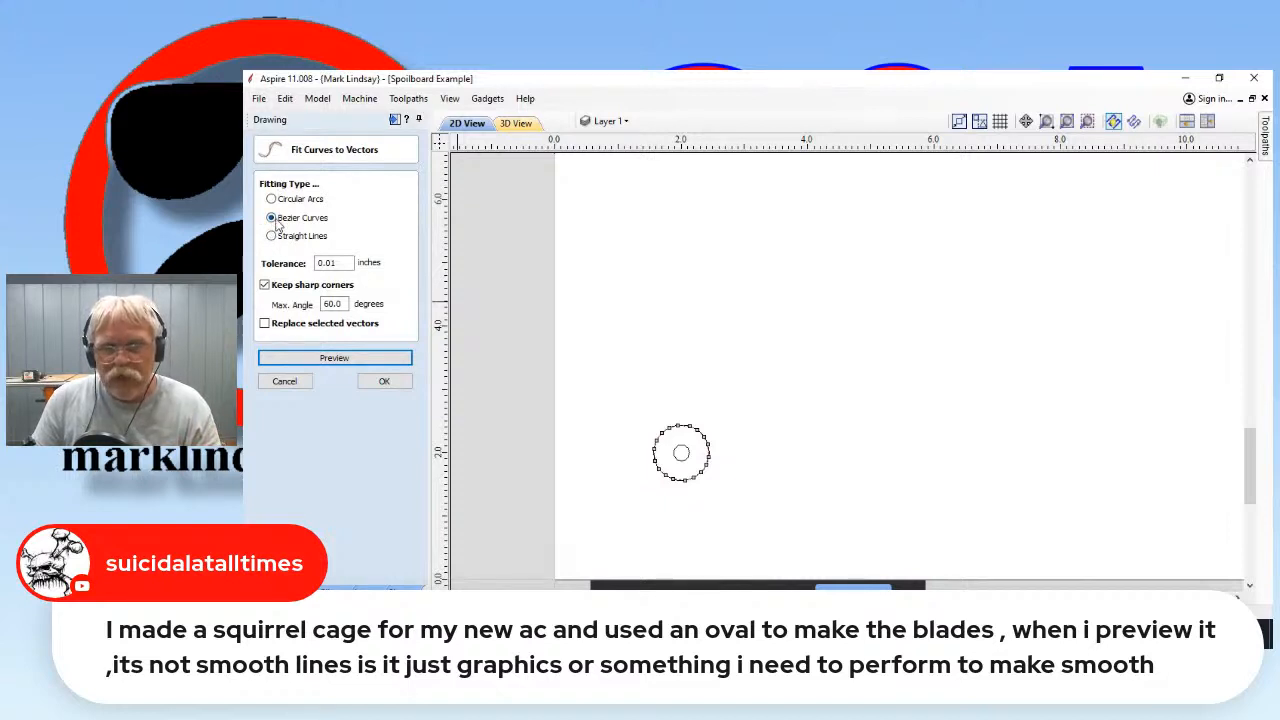
pyautogui.click(341, 360)
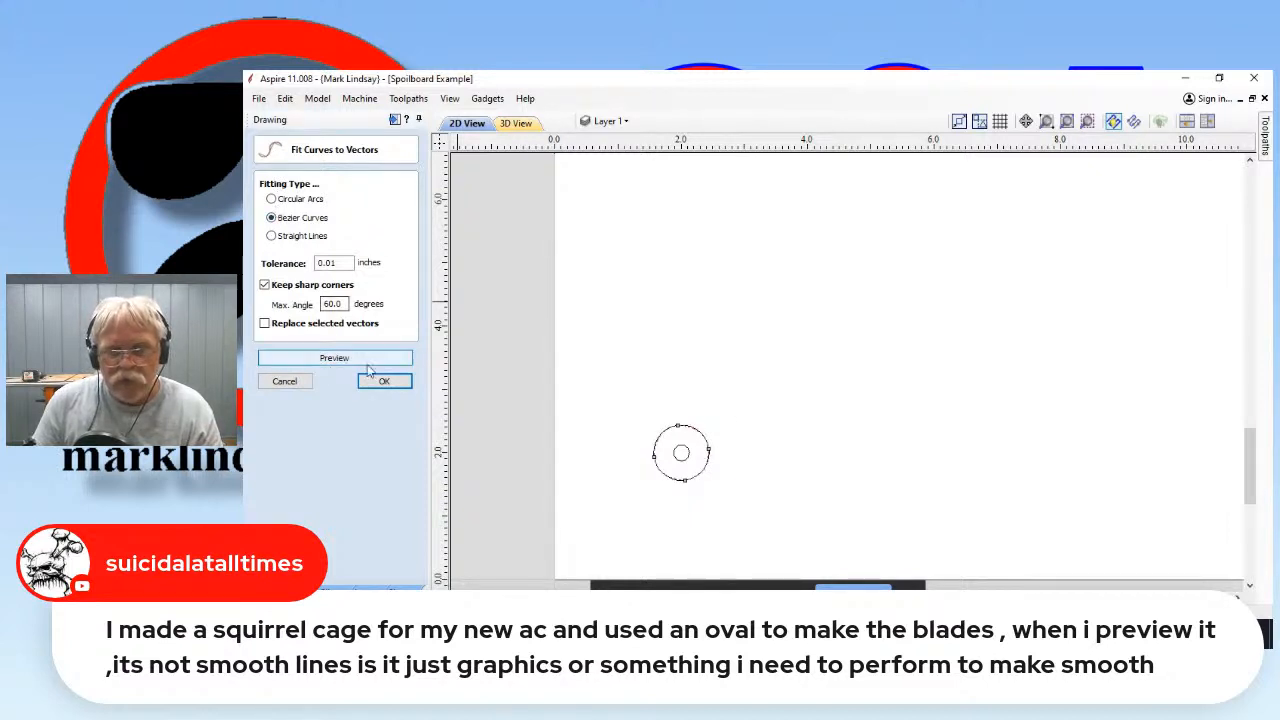
pyautogui.click(289, 382)
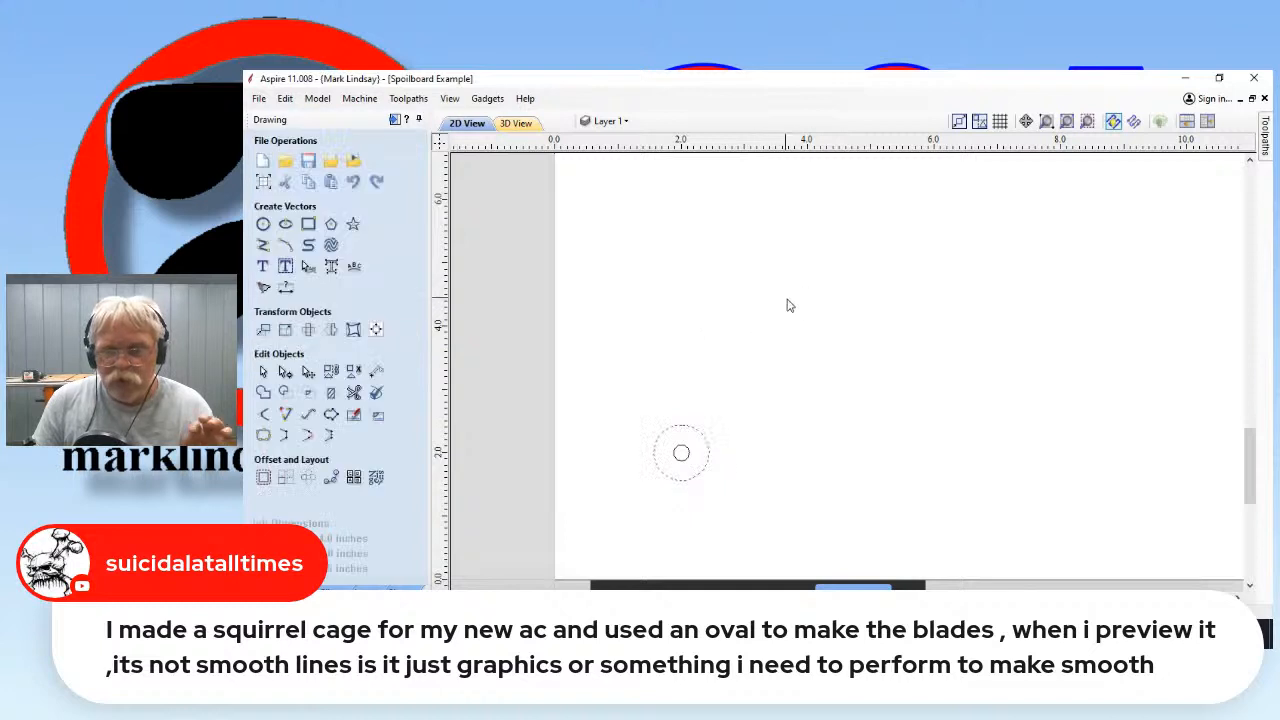
pyautogui.click(812, 380)
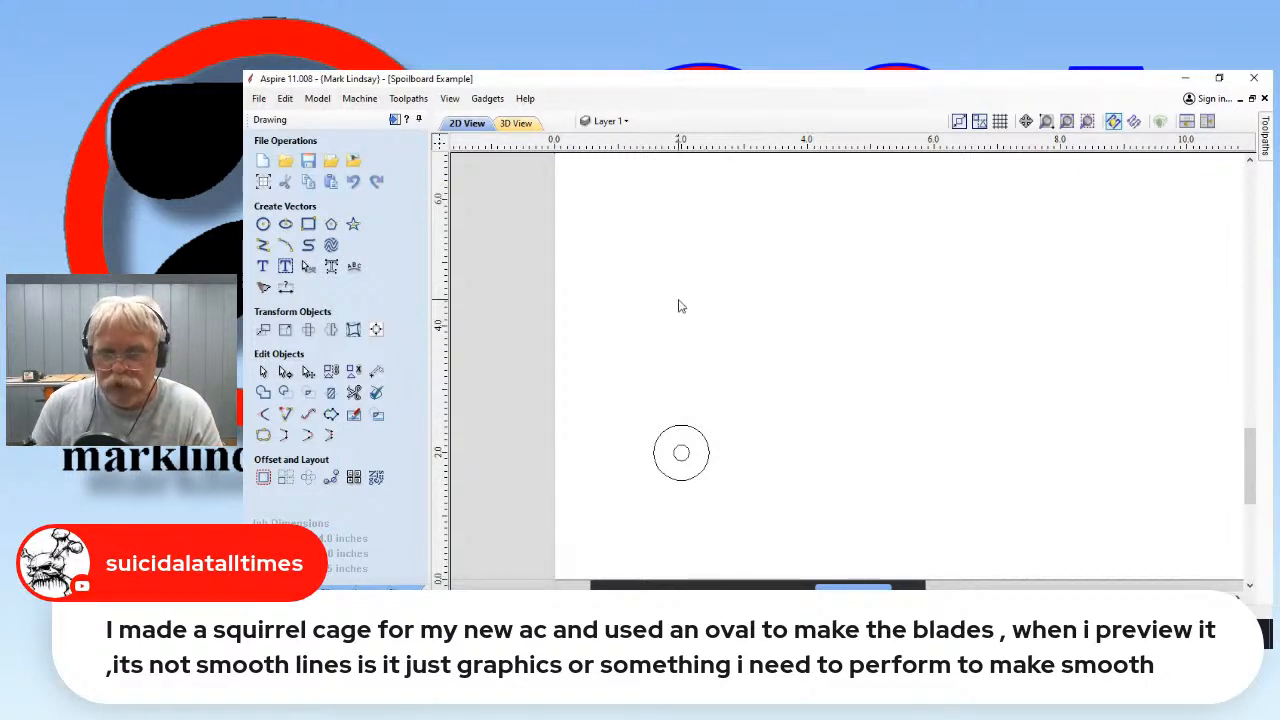
# Set the toolpath preview simulation quality to Maximum (25 x Slower) and check that the option is active
pyautogui.click(449, 100)
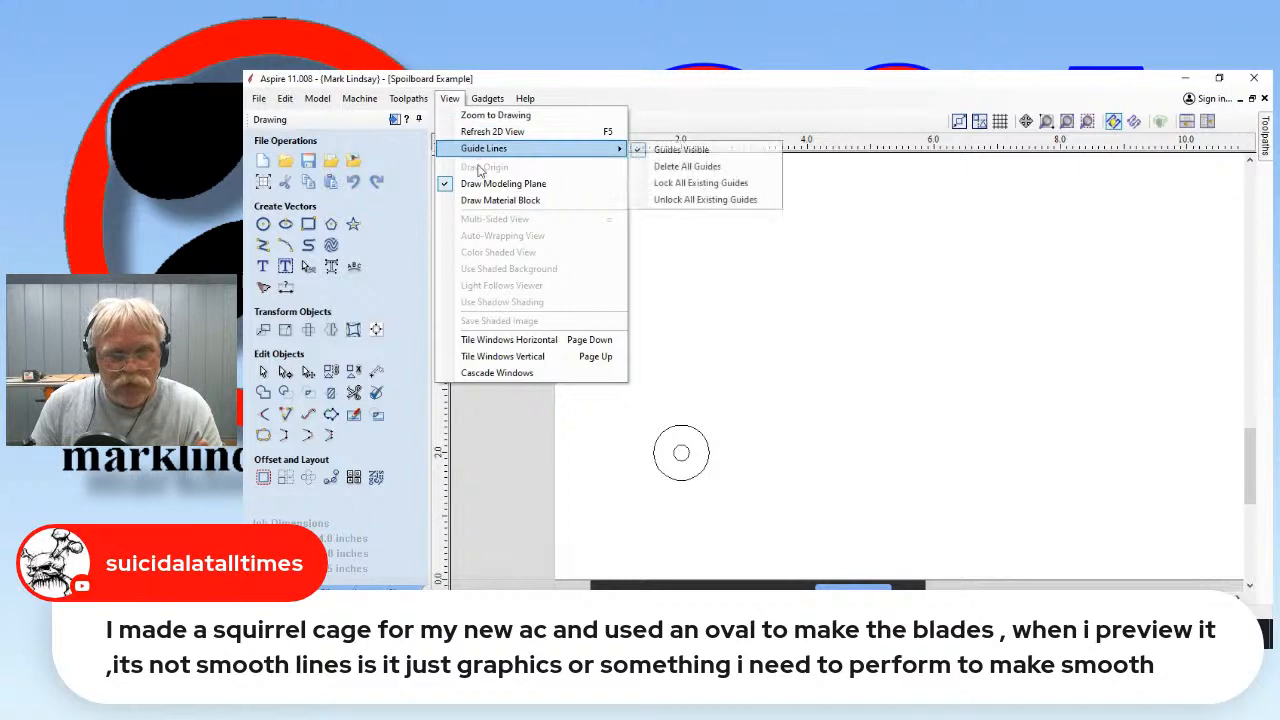
pyautogui.moveTo(421, 101)
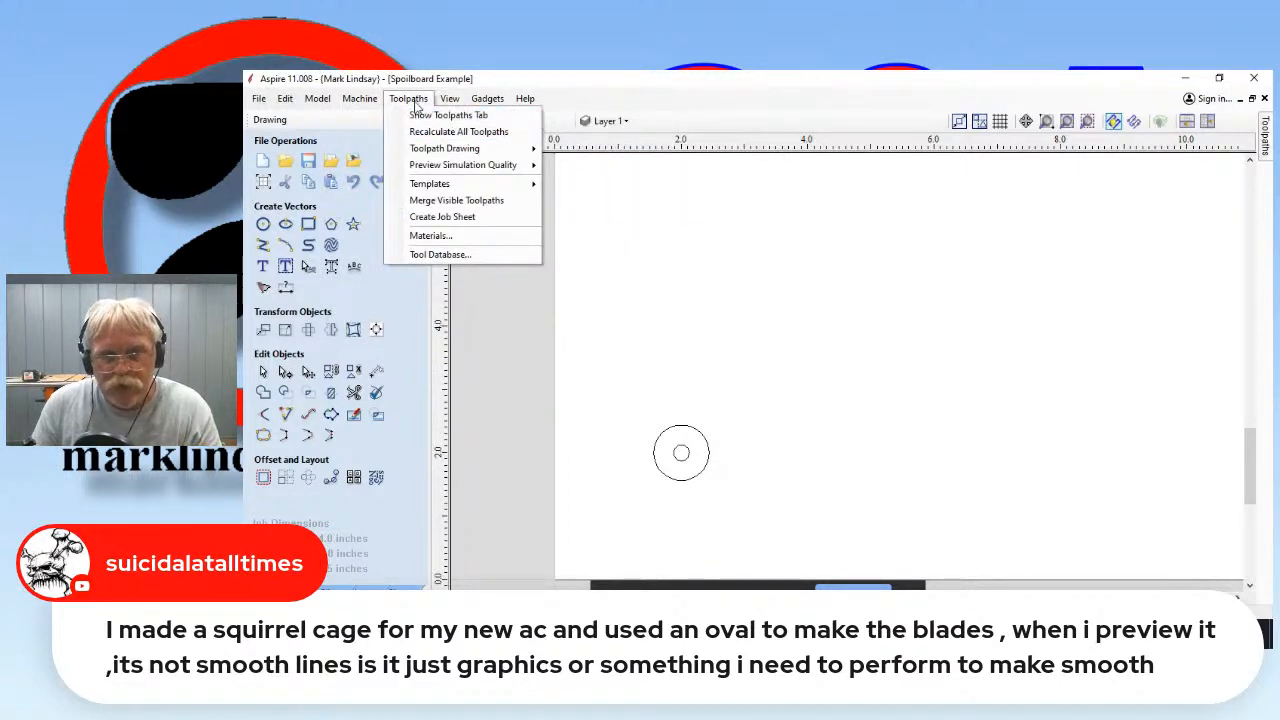
pyautogui.moveTo(443, 170)
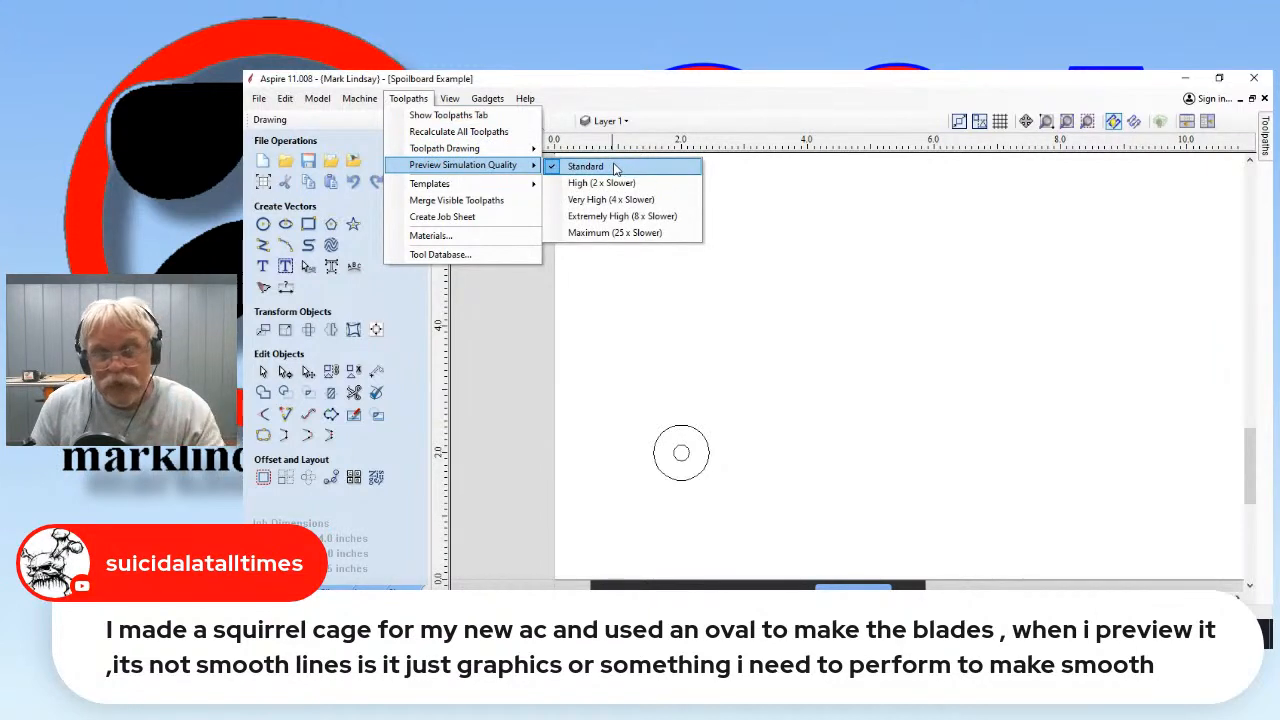
pyautogui.click(628, 233)
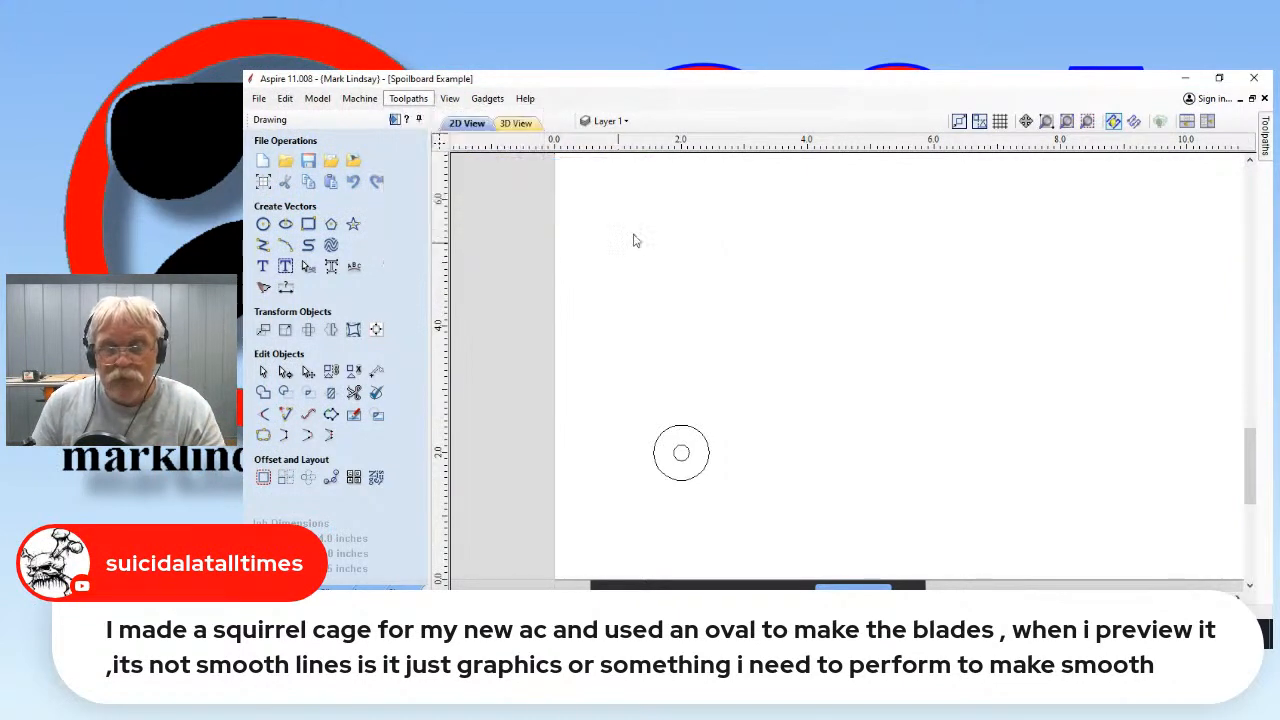
pyautogui.click(395, 101)
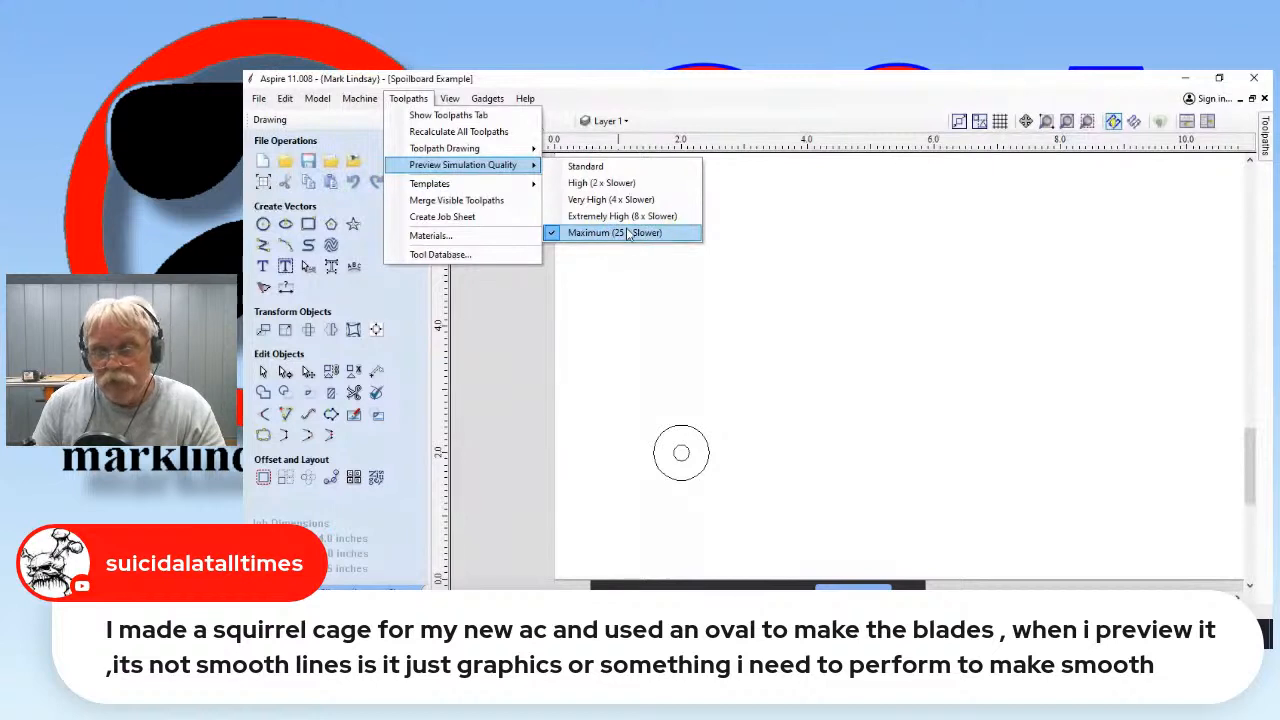
pyautogui.click(799, 220)
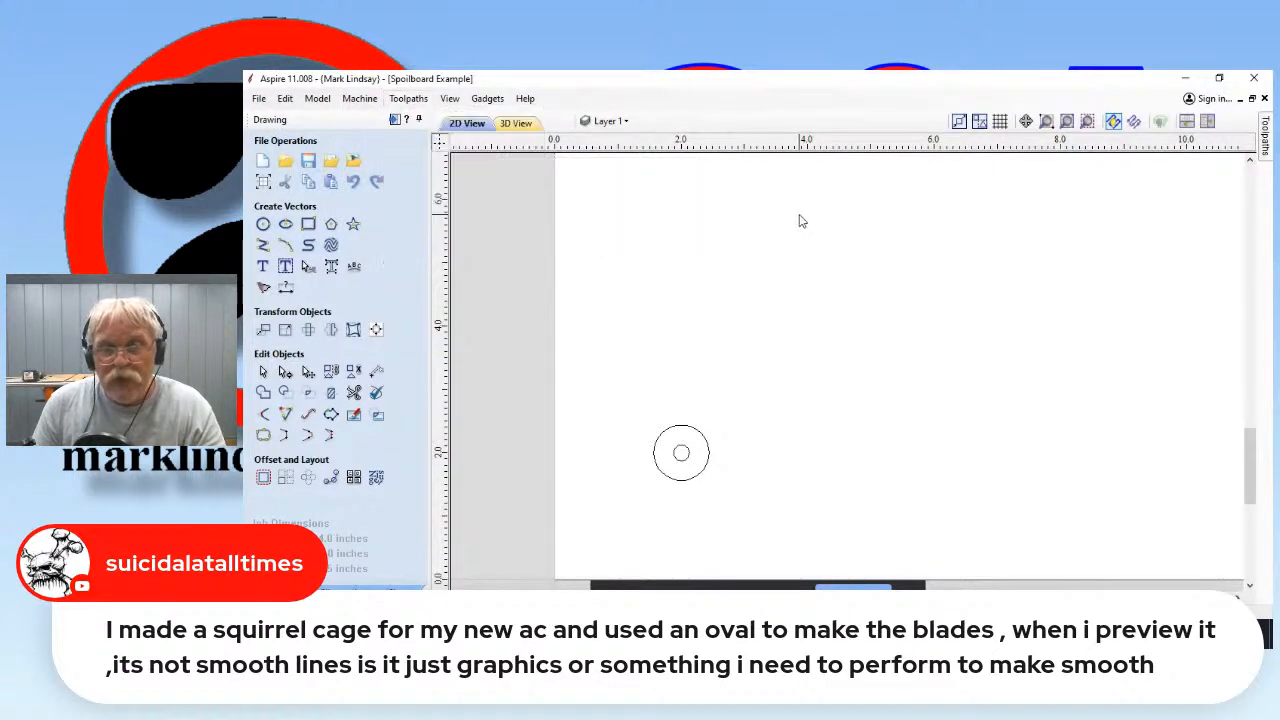
# Open the toolpath preview in the 3D view and simulate all toolpaths on the material block
pyautogui.click(517, 124)
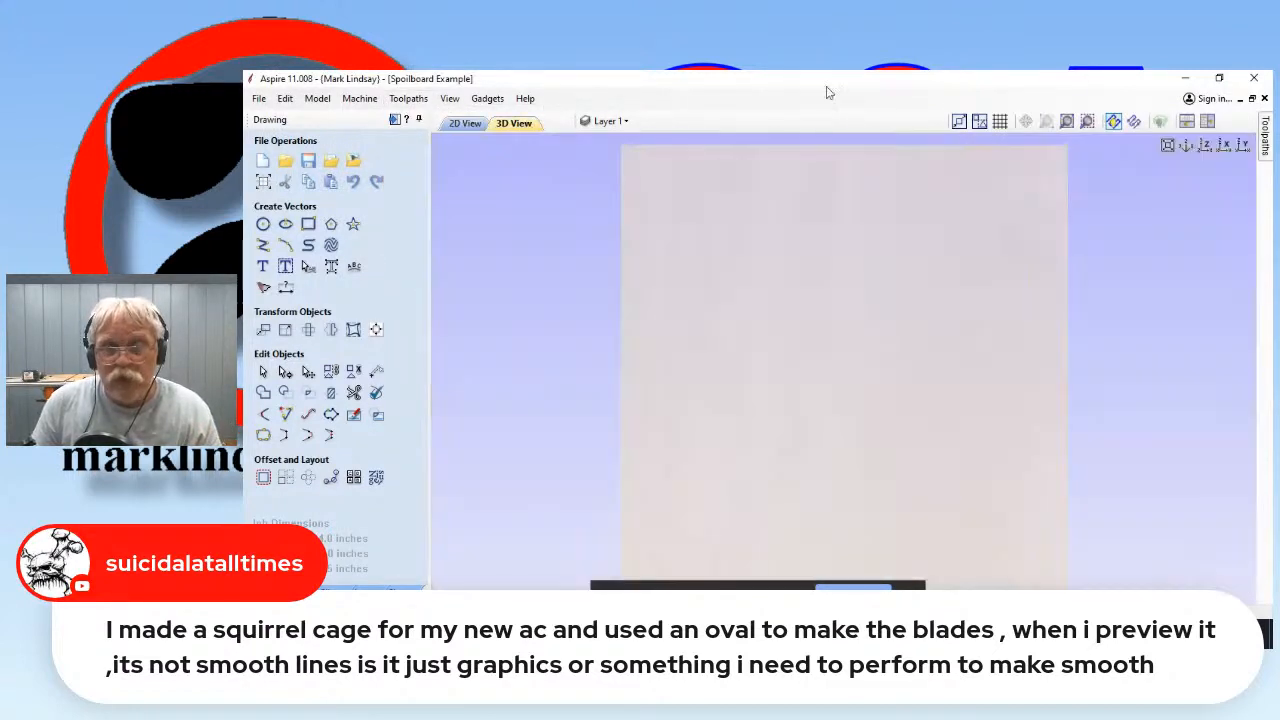
pyautogui.click(395, 120)
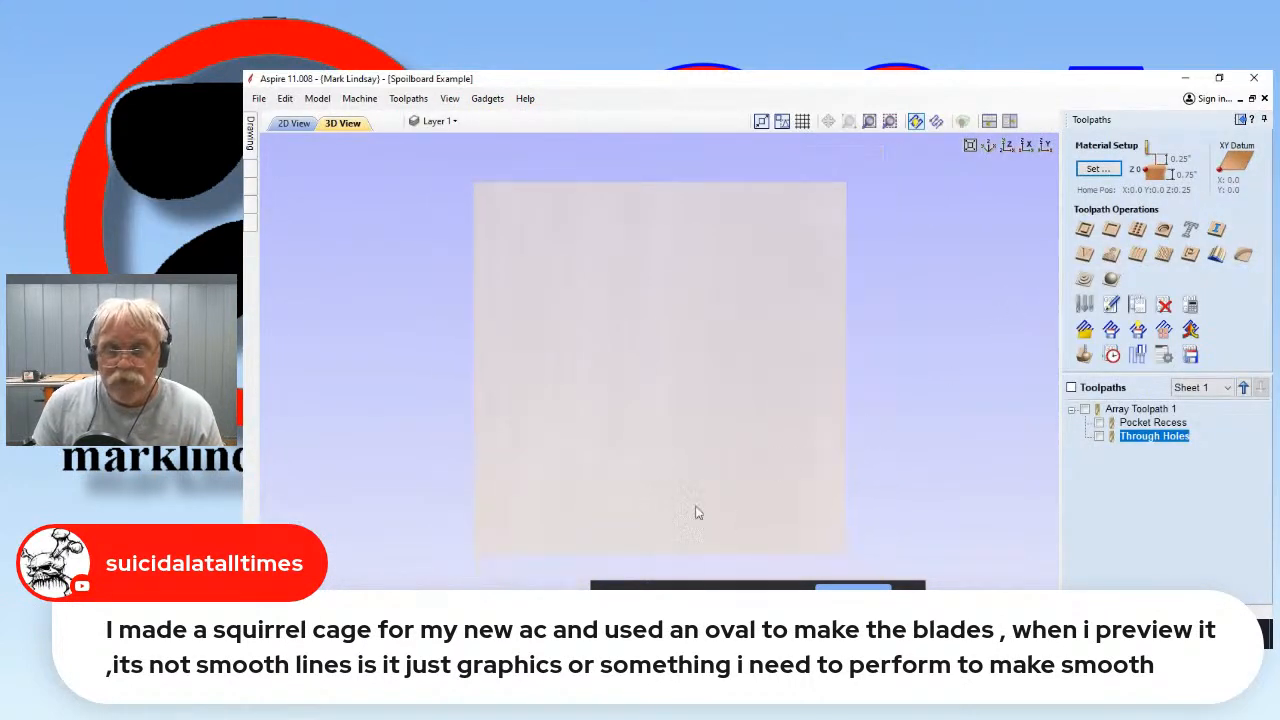
pyautogui.moveTo(659, 458); pyautogui.dragTo(742, 448, button='middle')
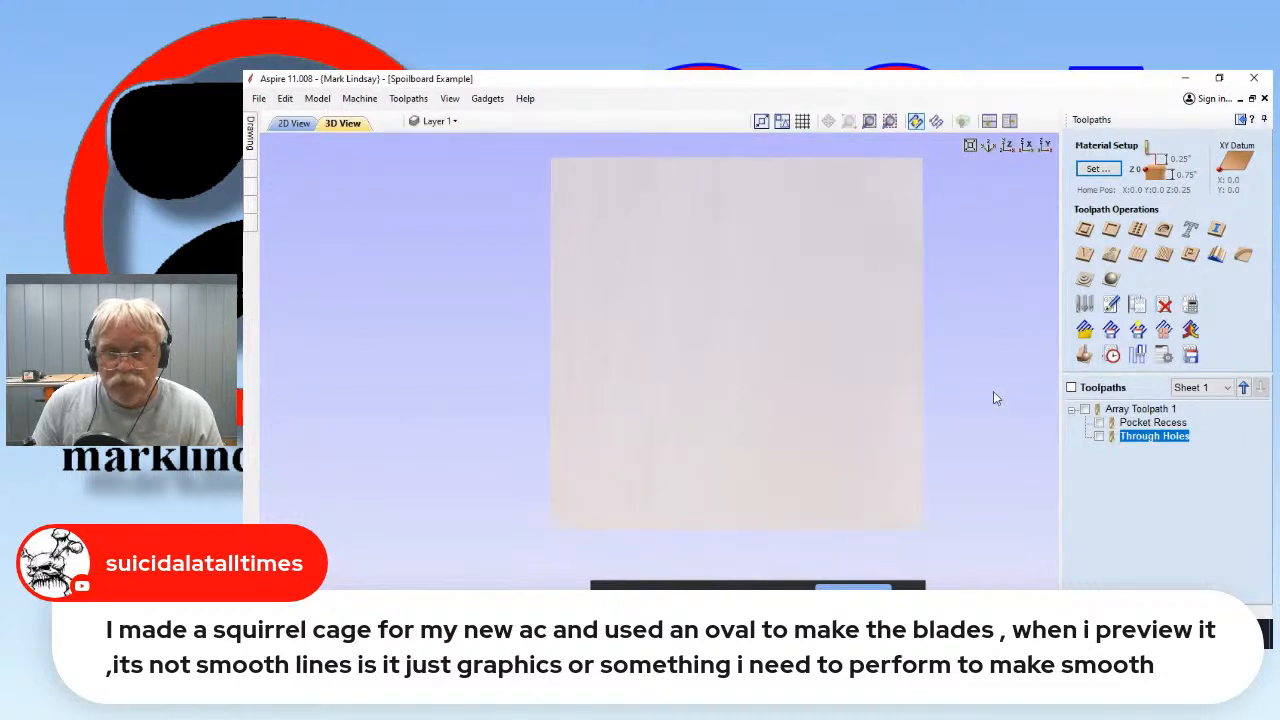
pyautogui.click(1087, 358)
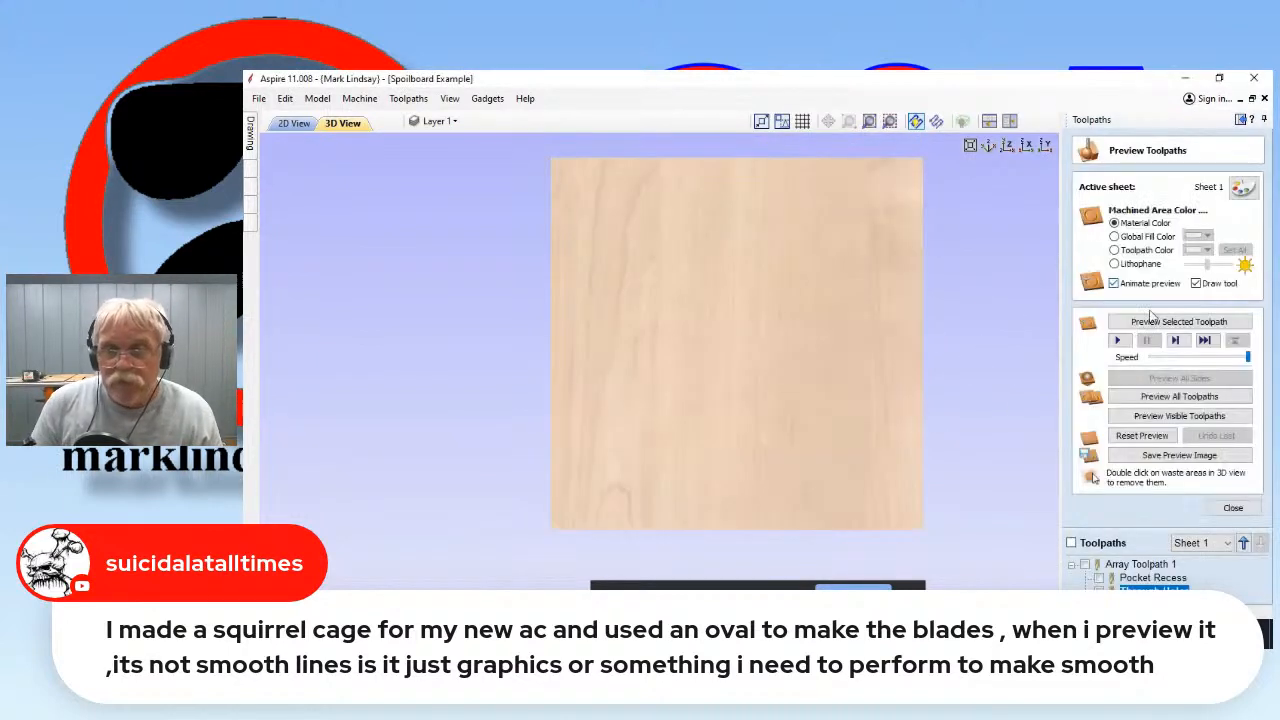
pyautogui.click(1180, 396)
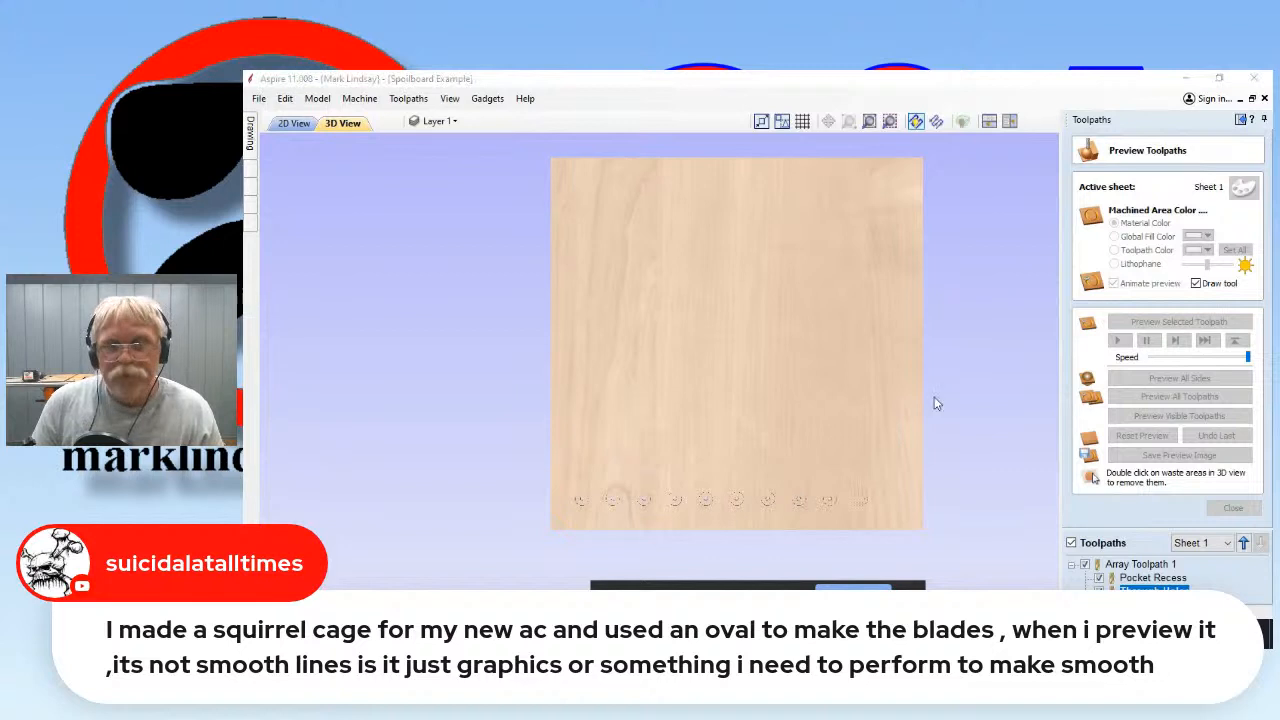
# Examine the edge smoothness of the previewed pockets and through holes up close, and review the preview simulation quality options
pyautogui.moveTo(745, 505); pyautogui.dragTo(752, 422)
pyautogui.scroll(3, 810, 505)
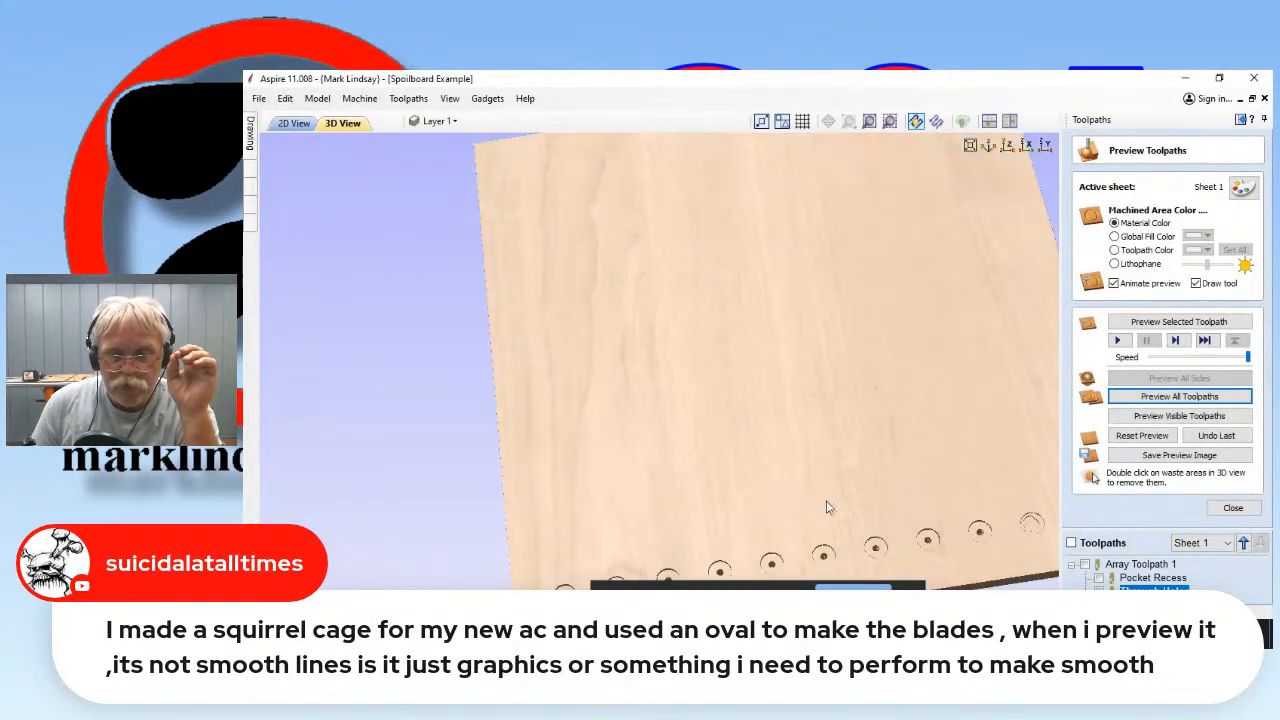
pyautogui.moveTo(829, 495); pyautogui.dragTo(718, 270, button='middle')
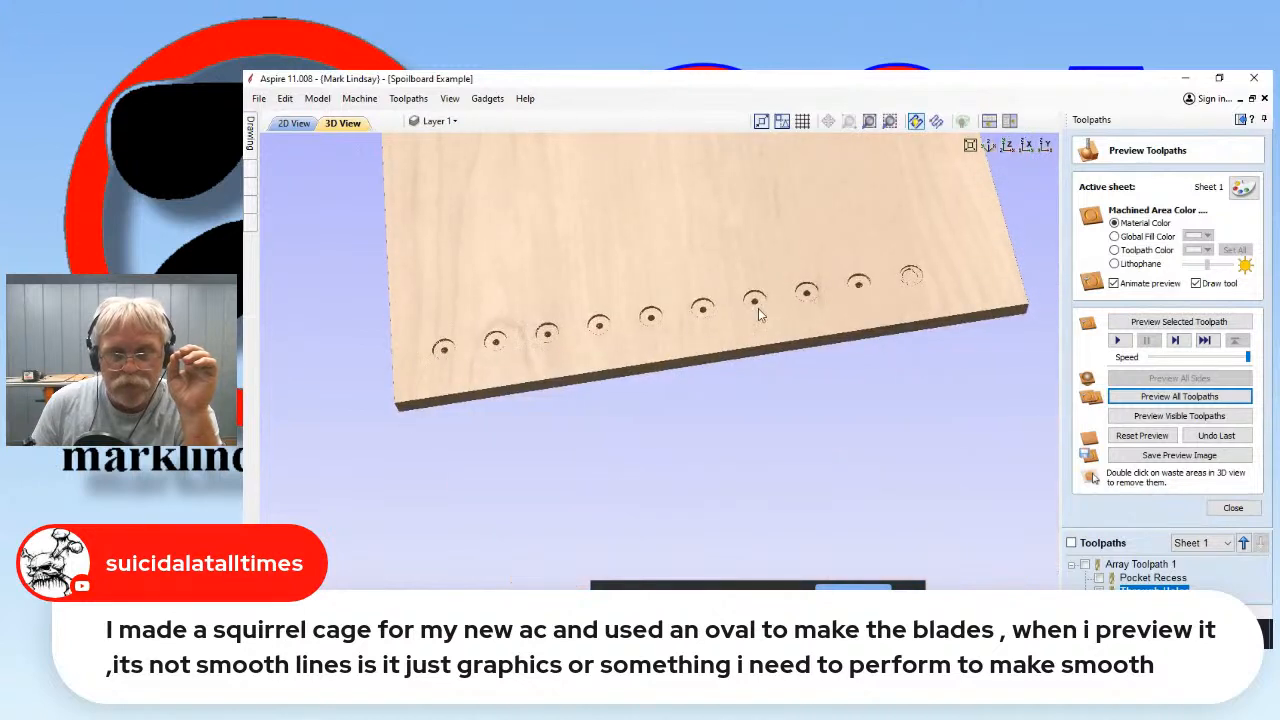
pyautogui.scroll(3, 762, 309)
pyautogui.scroll(2, 762, 311)
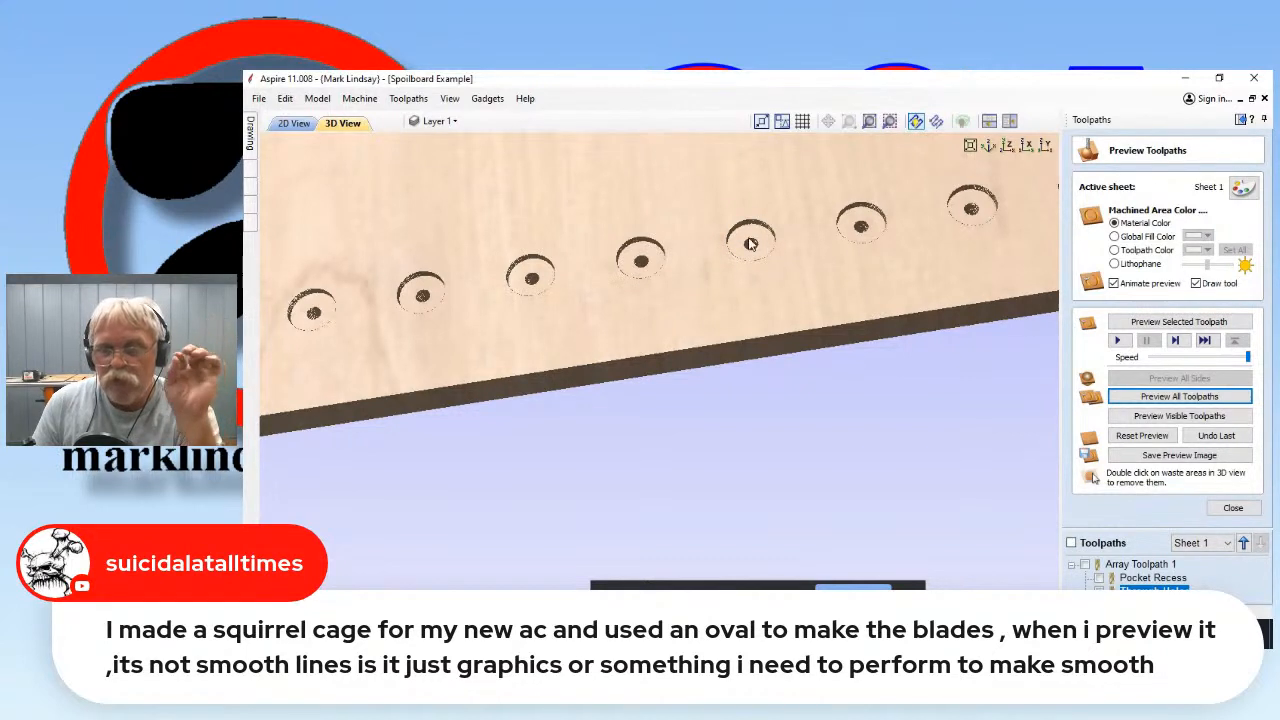
pyautogui.scroll(3, 750, 240)
pyautogui.moveTo(826, 211); pyautogui.dragTo(843, 305)
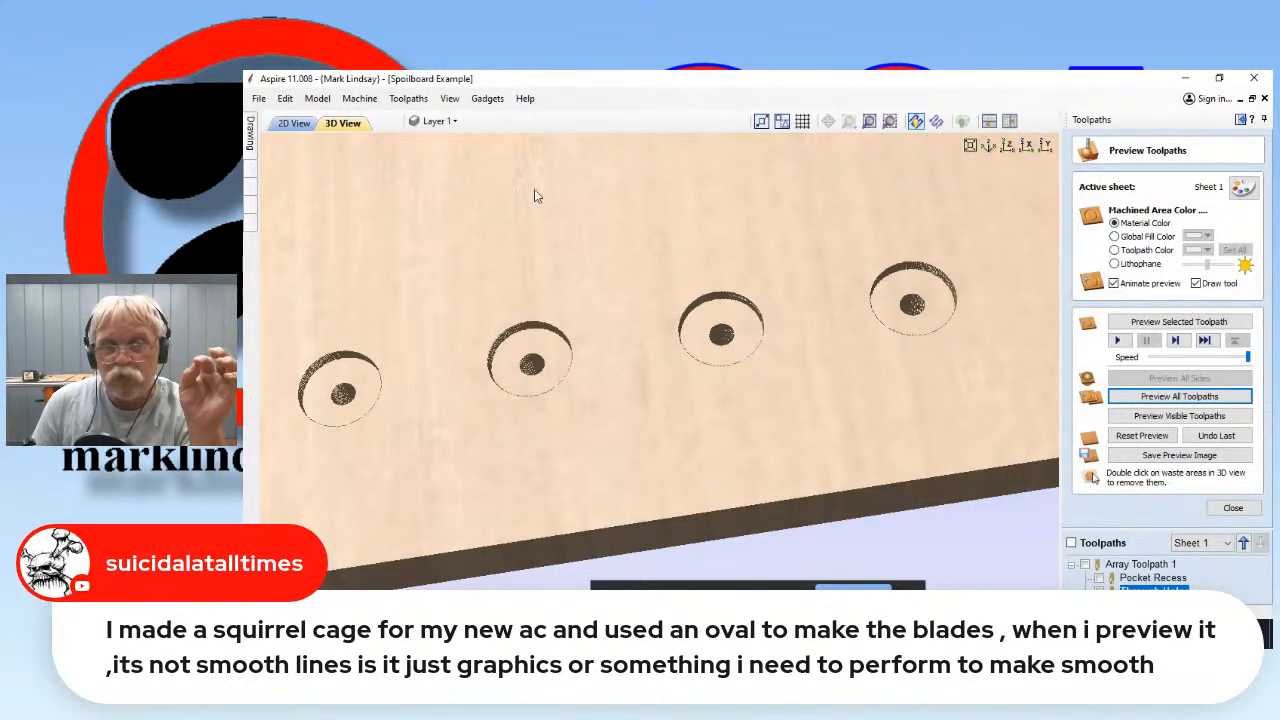
pyautogui.click(410, 100)
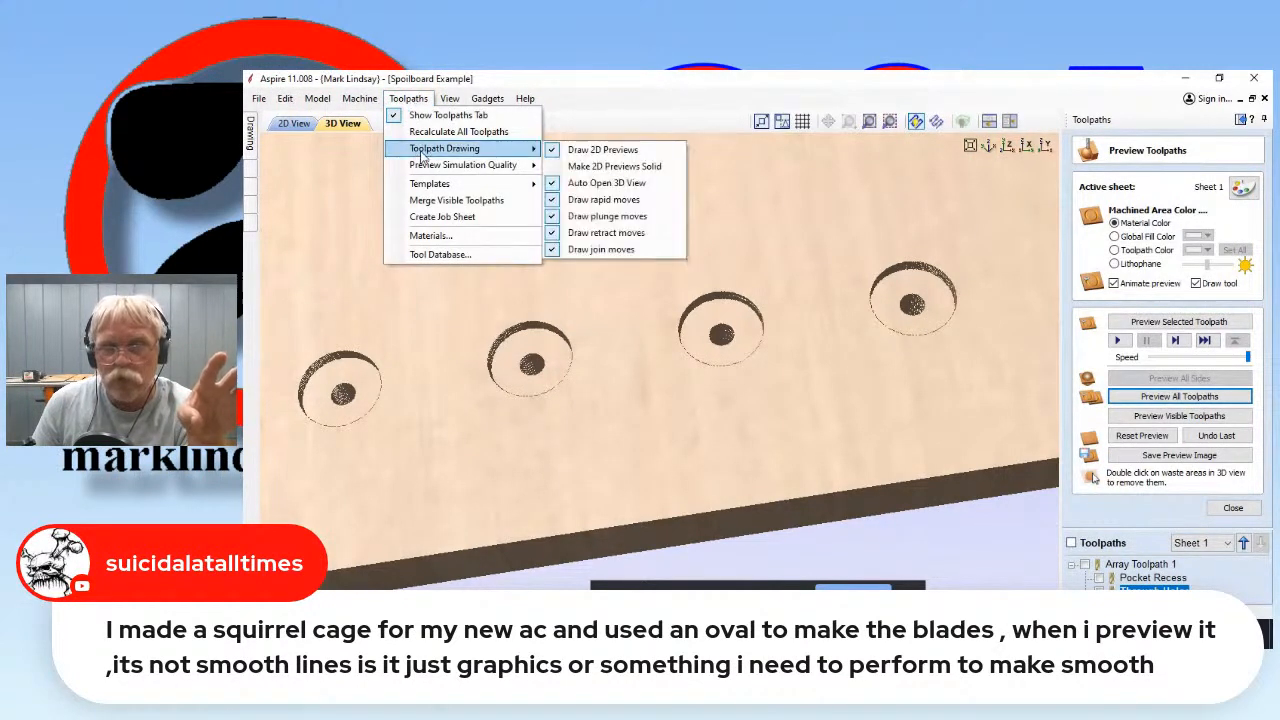
pyautogui.moveTo(538, 152)
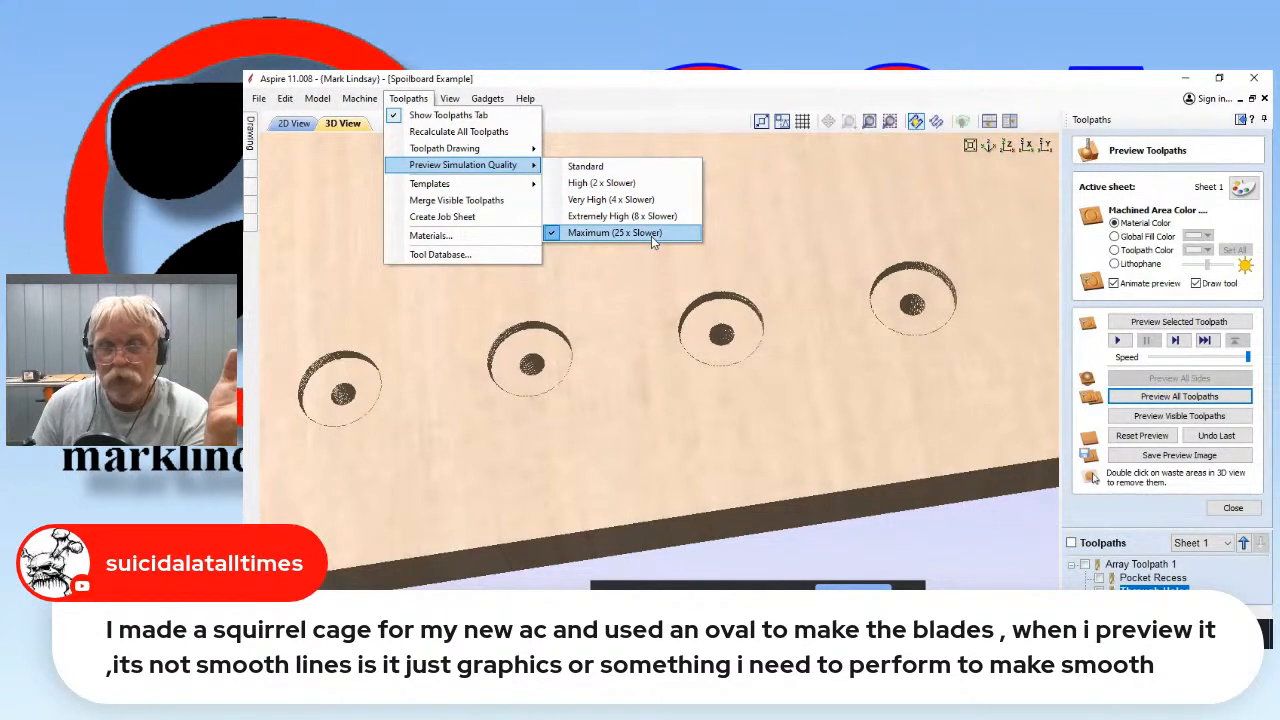
pyautogui.click(825, 204)
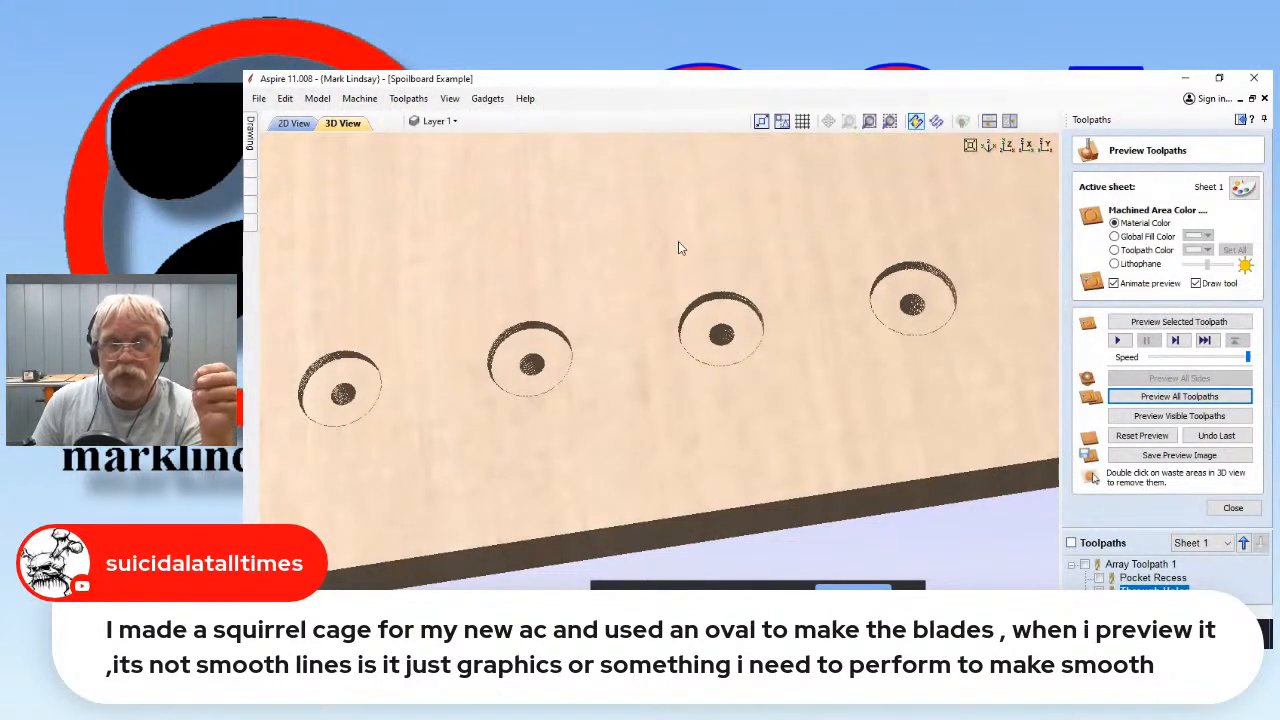
pyautogui.scroll(-3, 678, 247)
# Close the toolpath preview, return to the 2D drawing, and briefly select the outer circle before deselecting it
pyautogui.click(293, 126)
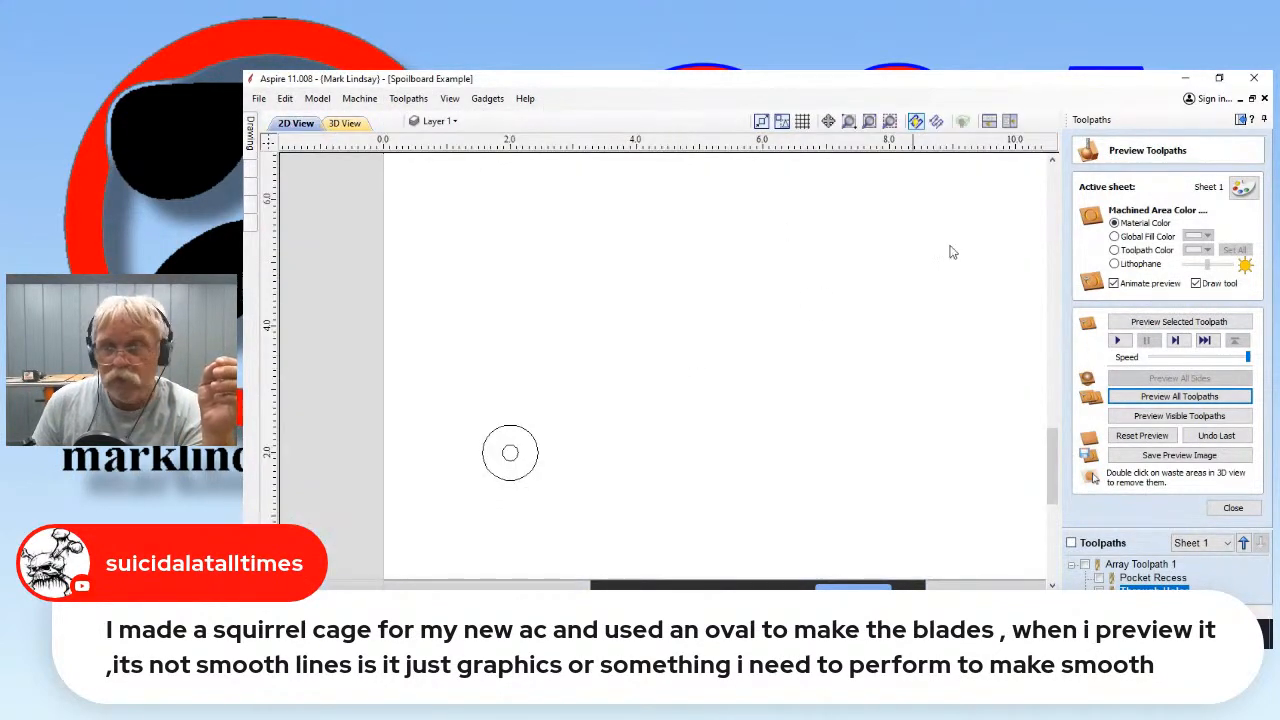
pyautogui.click(1238, 510)
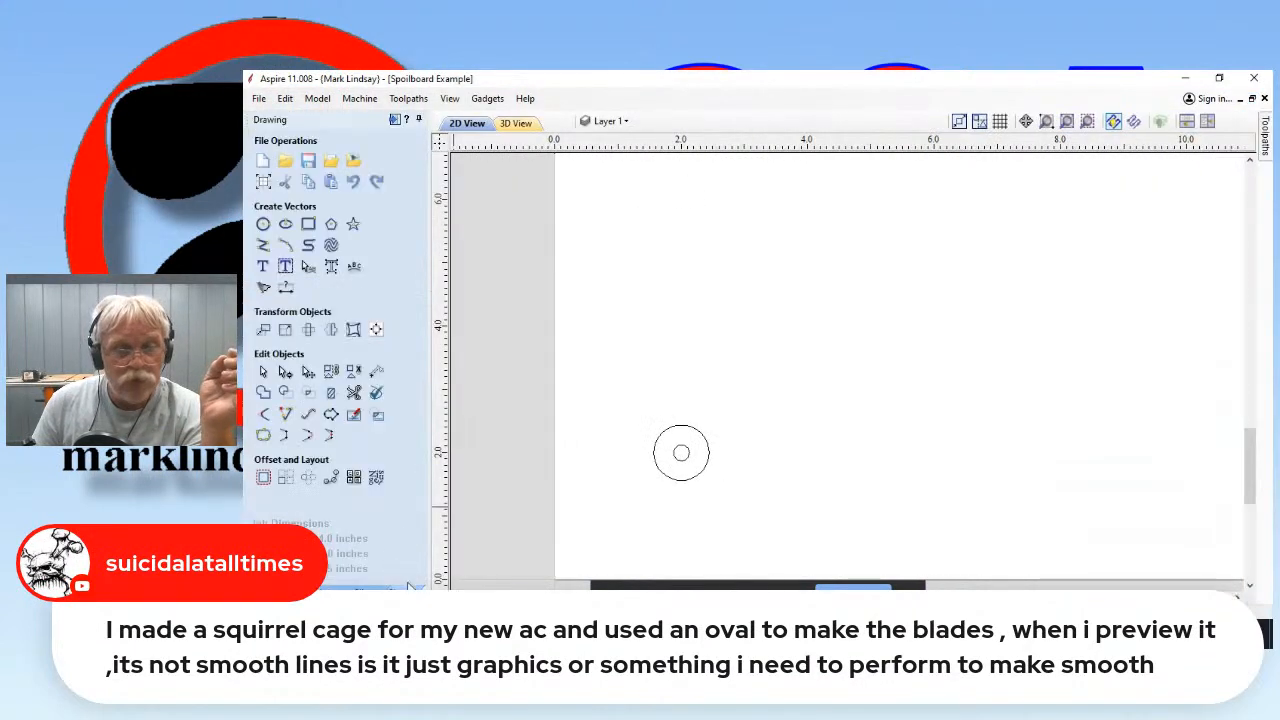
pyautogui.click(706, 463)
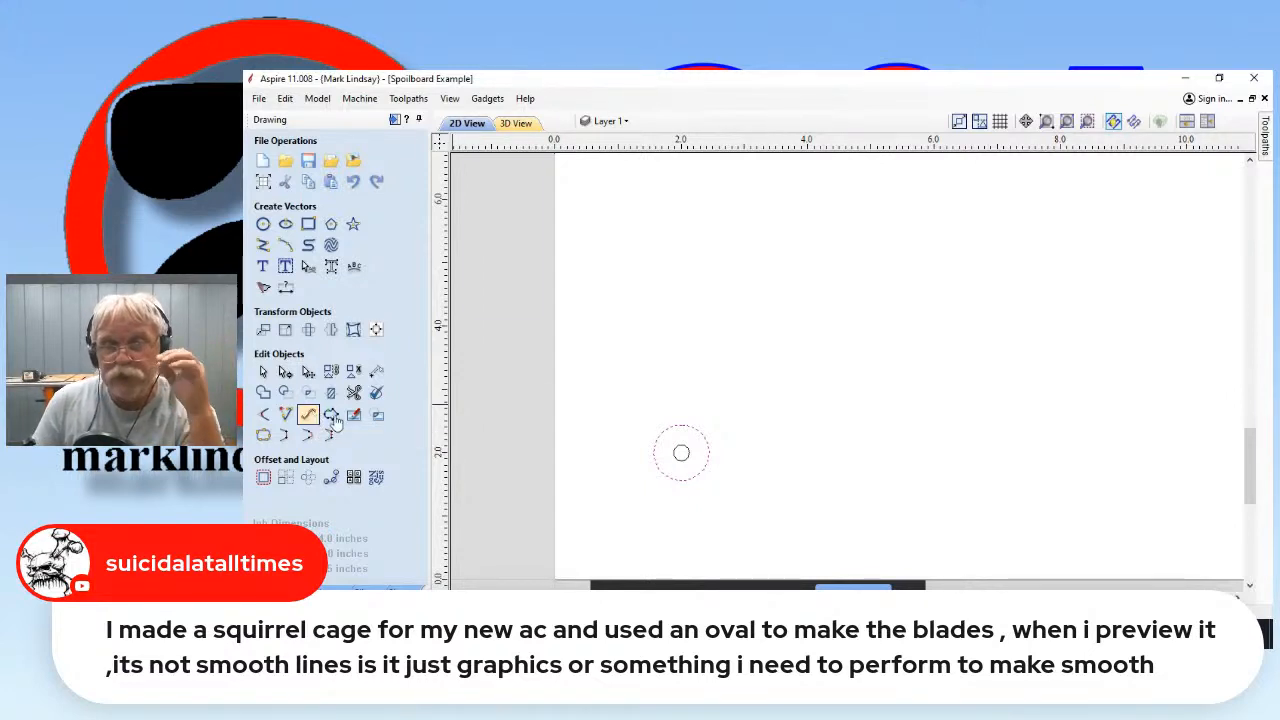
pyautogui.click(835, 346)
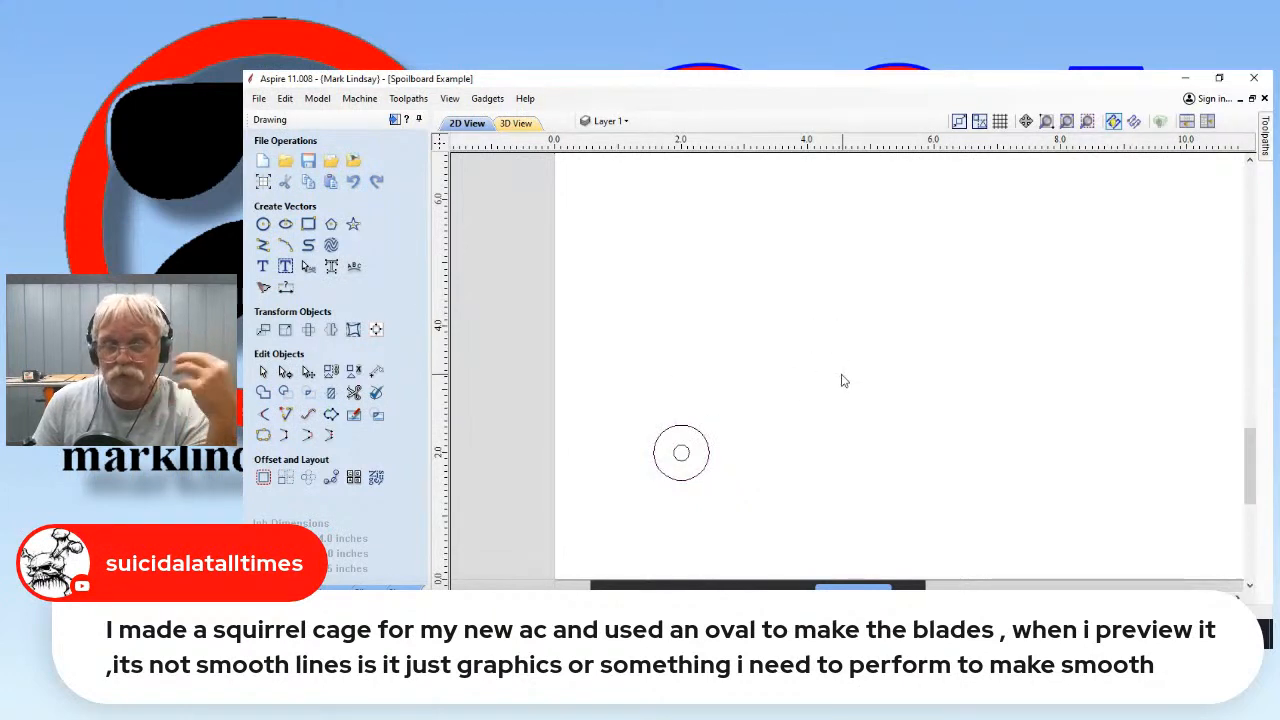